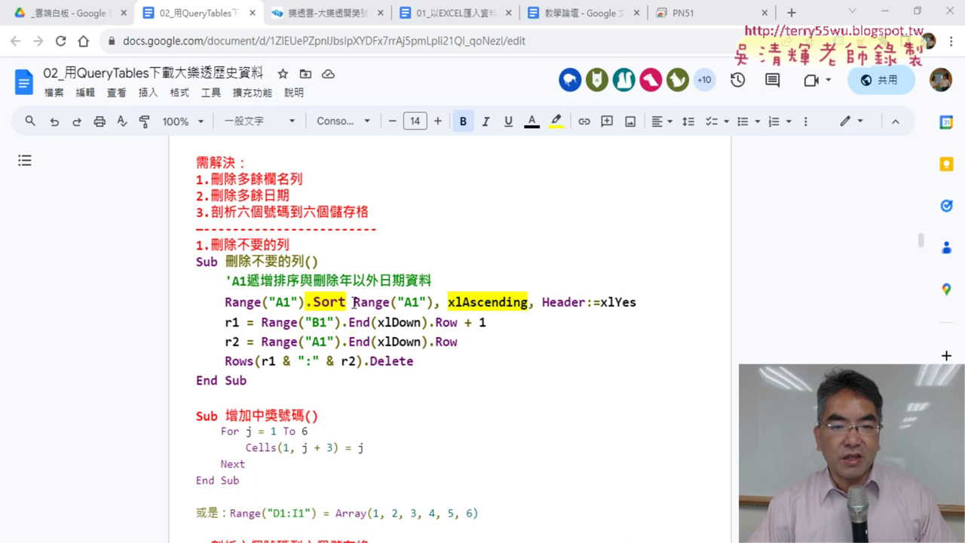
- Highlight the macro's sort, r1/r2 and row-deletion lines to explain them
left_click_drag(354, 302, 633, 305)
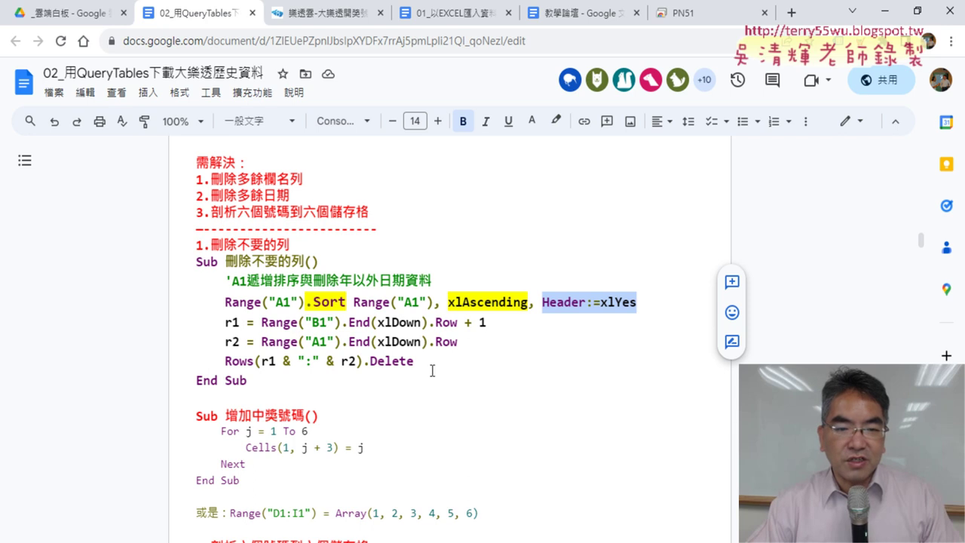
left_click_drag(429, 366, 230, 362)
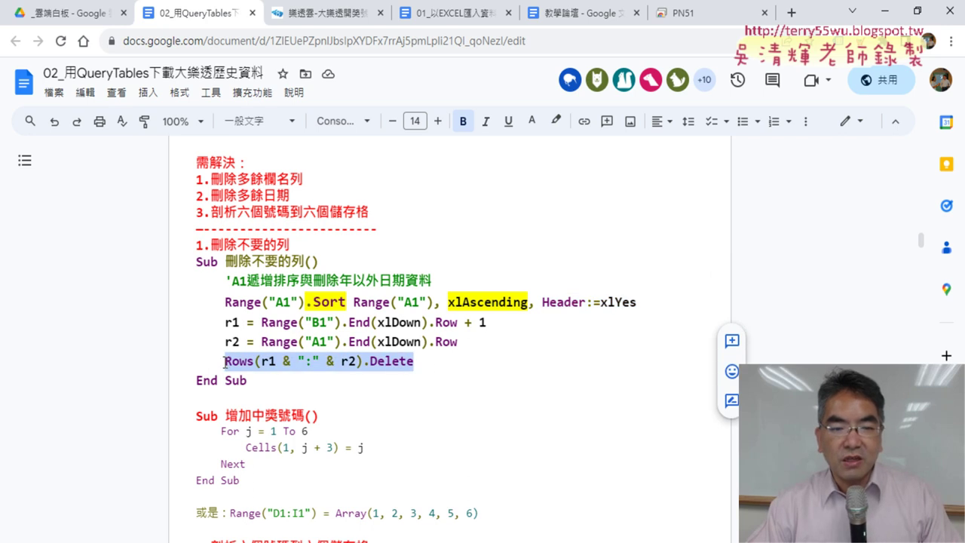
left_click_drag(457, 341, 175, 321)
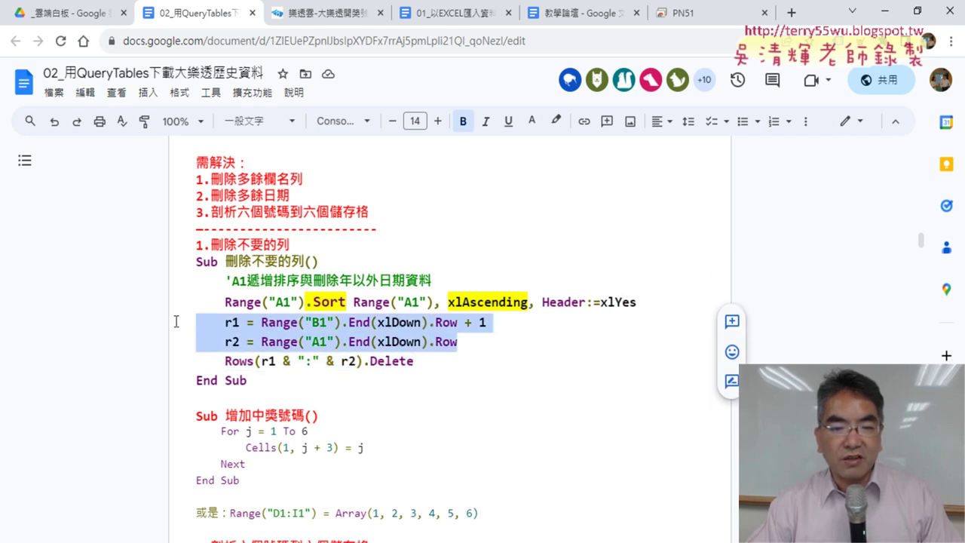
left_click_drag(262, 361, 355, 361)
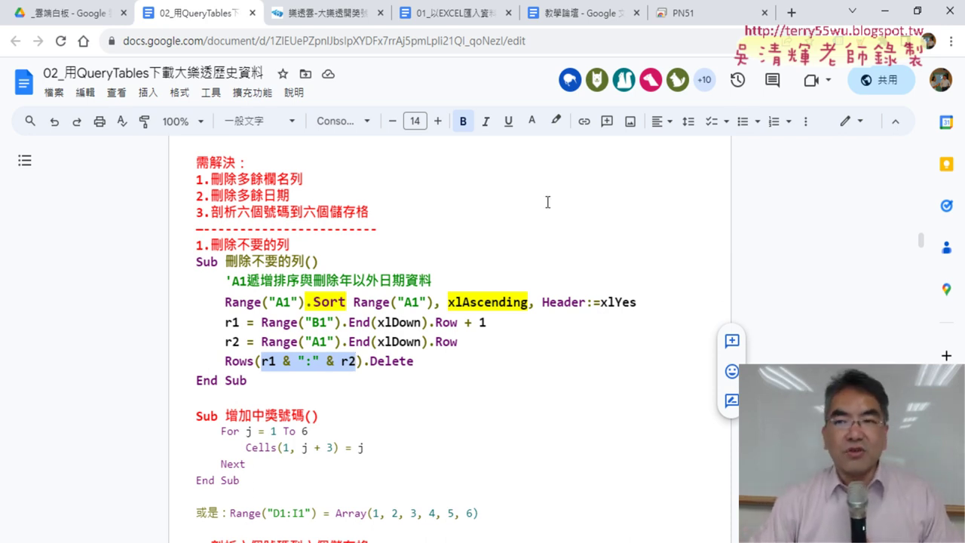
- Switch to sheet 工作表2 and start recording a new macro
left_click(881, 13)
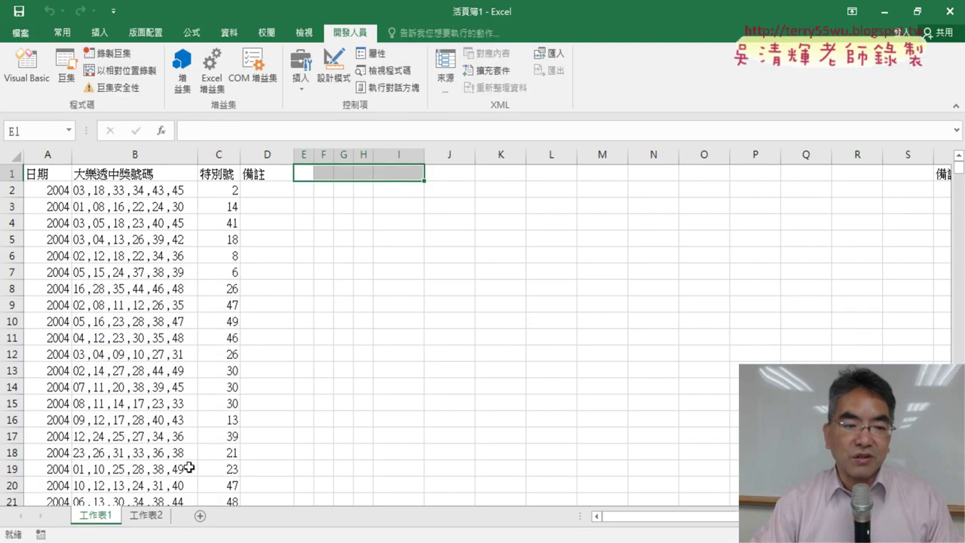
left_click(147, 516)
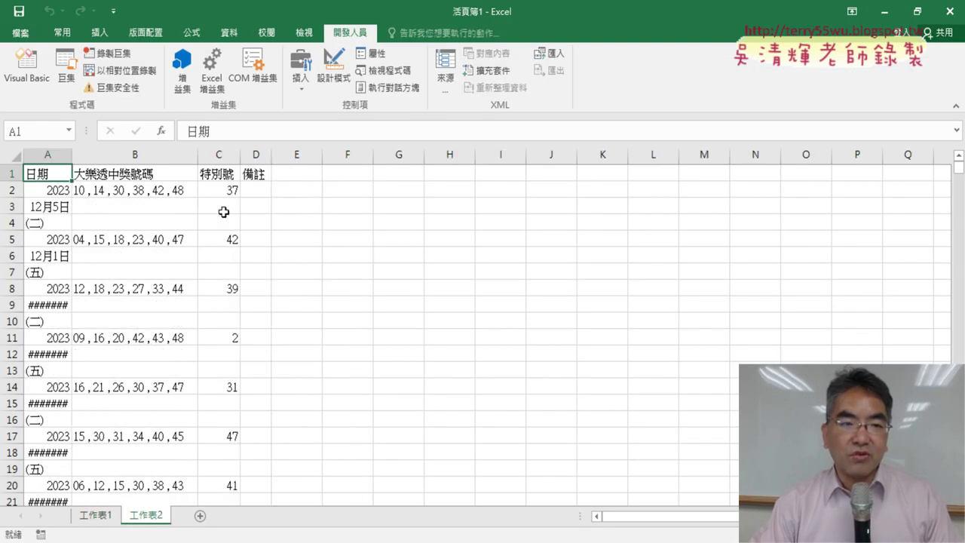
left_click(417, 259)
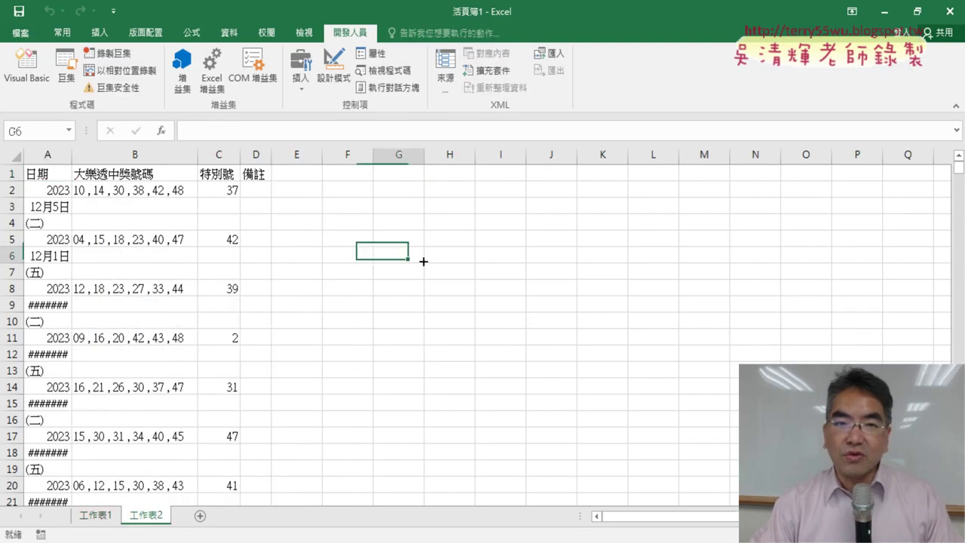
left_click(111, 52)
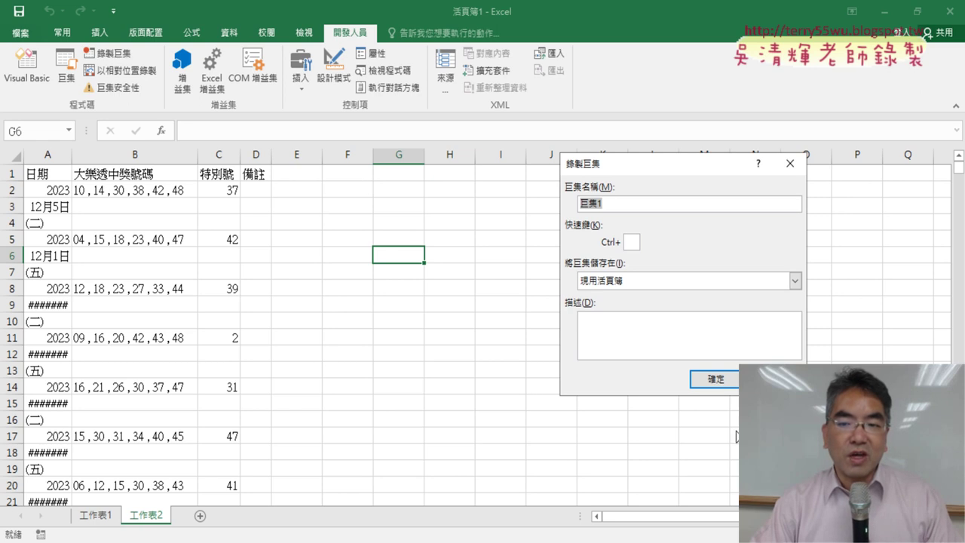
left_click(715, 379)
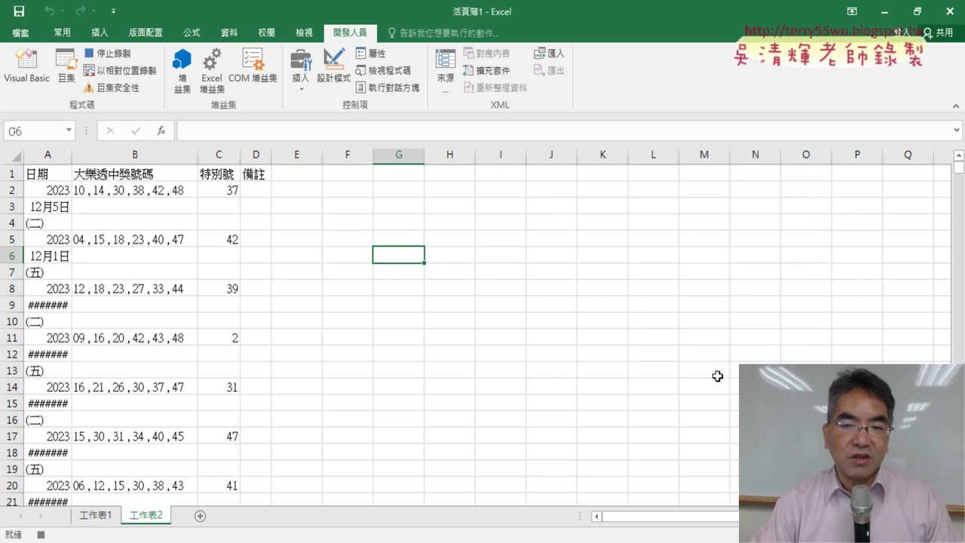
- Sort 工作表2 ascending by column A
left_click(54, 176)
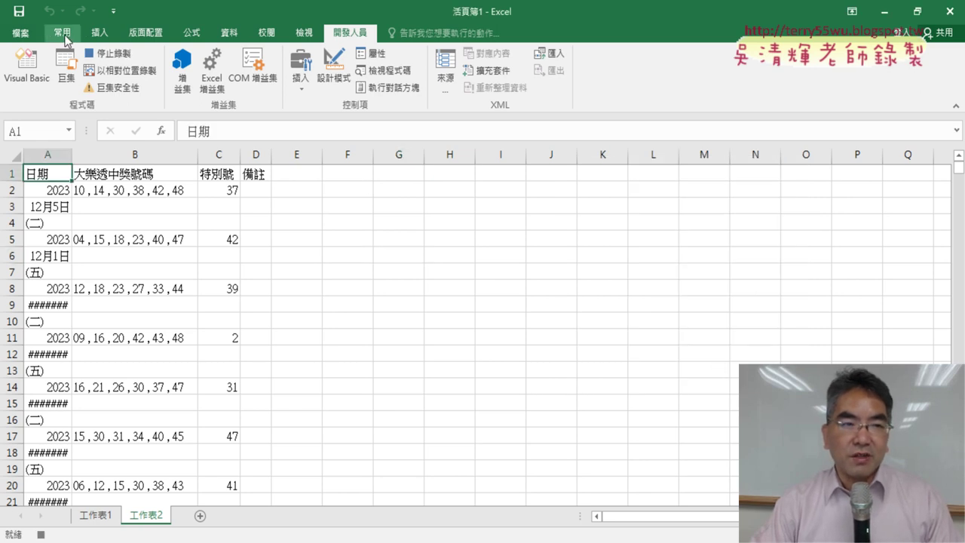
left_click(228, 32)
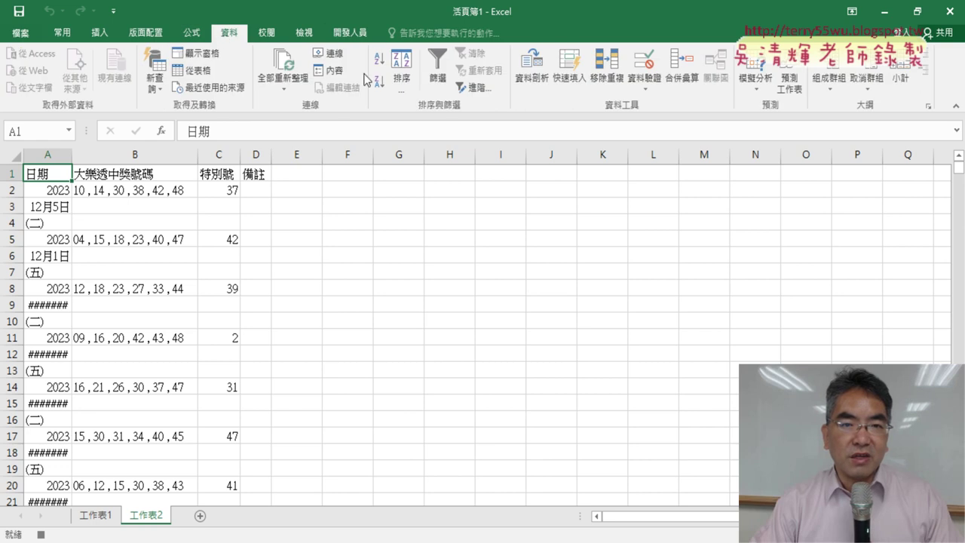
left_click(381, 63)
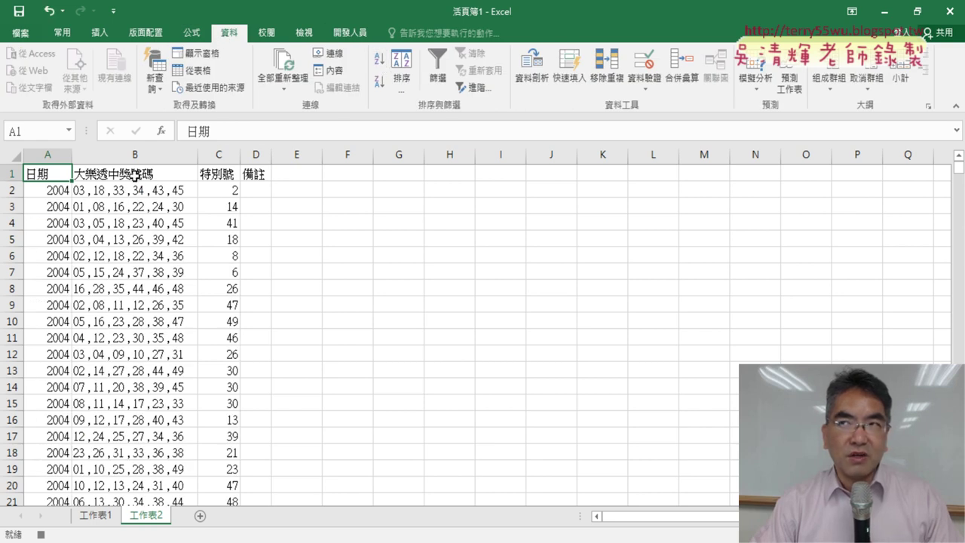
- Delete the extra rows 2153 through 6525 below the data
left_click(134, 175)
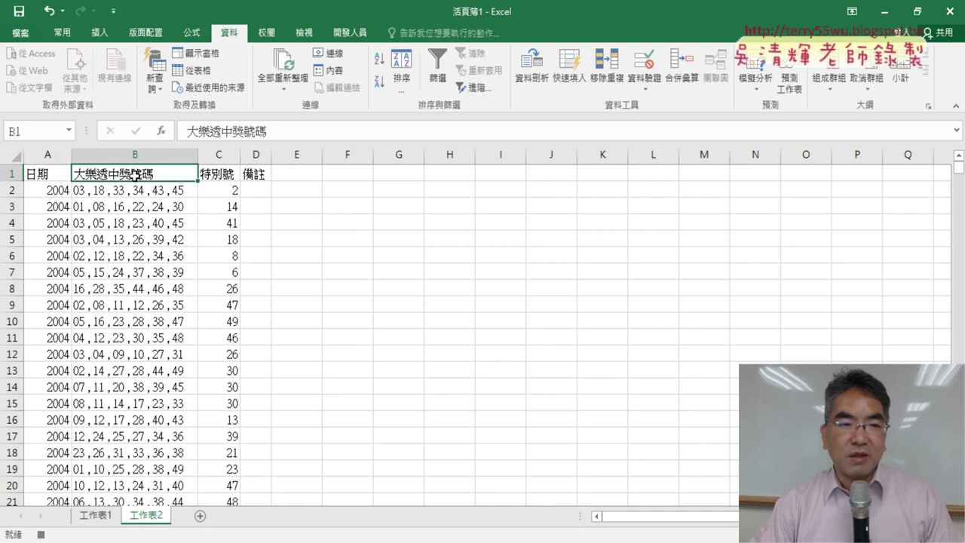
key("ctrl+Down")
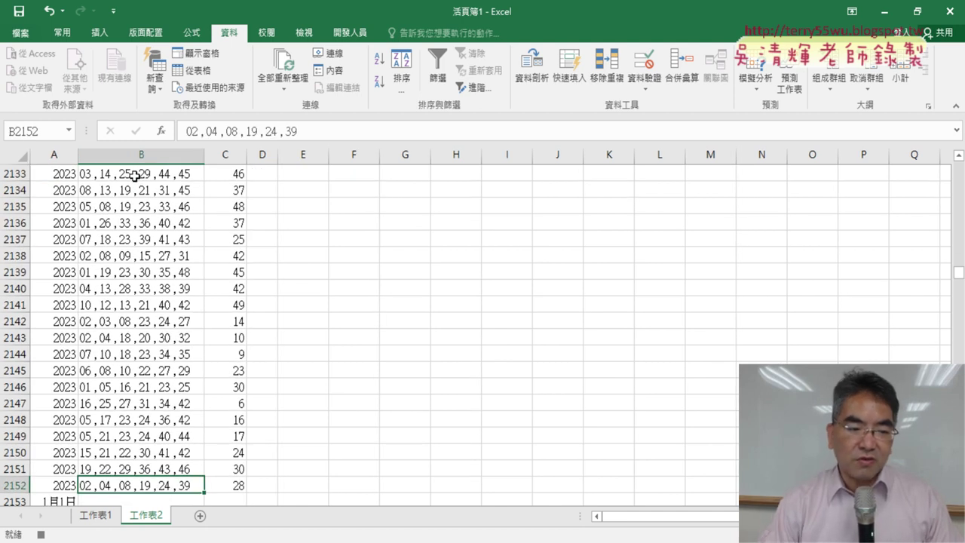
left_click(15, 501)
left_click_drag(958, 272, 958, 279)
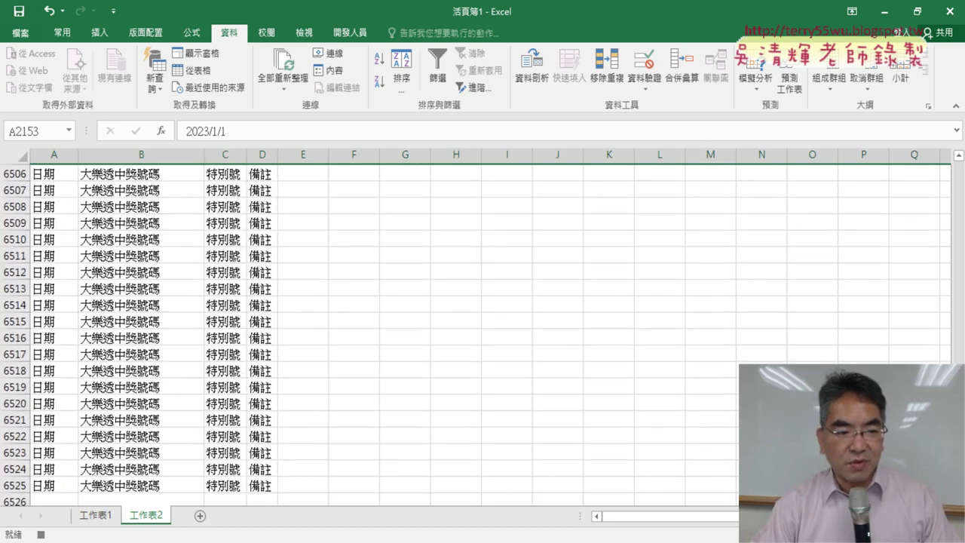
left_click(17, 485, "shift")
right_click(207, 333)
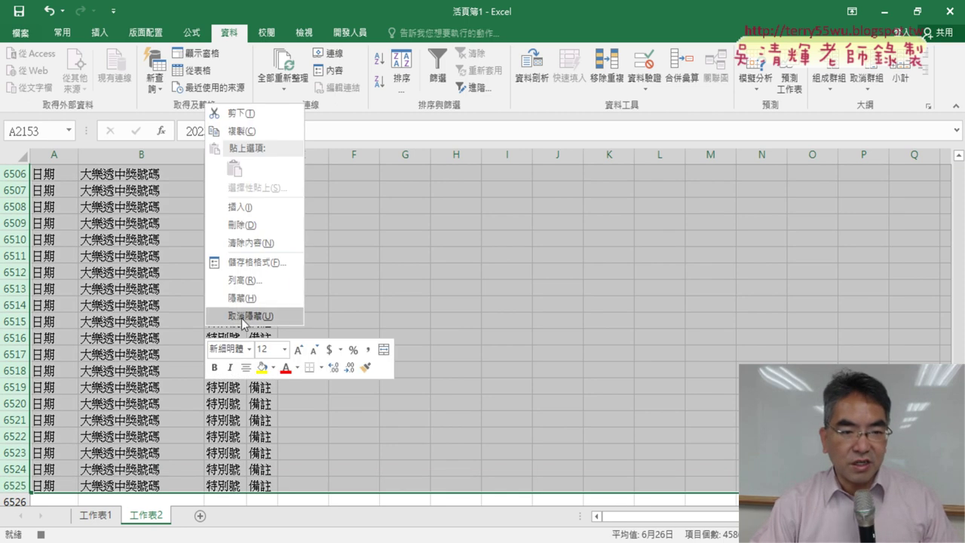
left_click(270, 224)
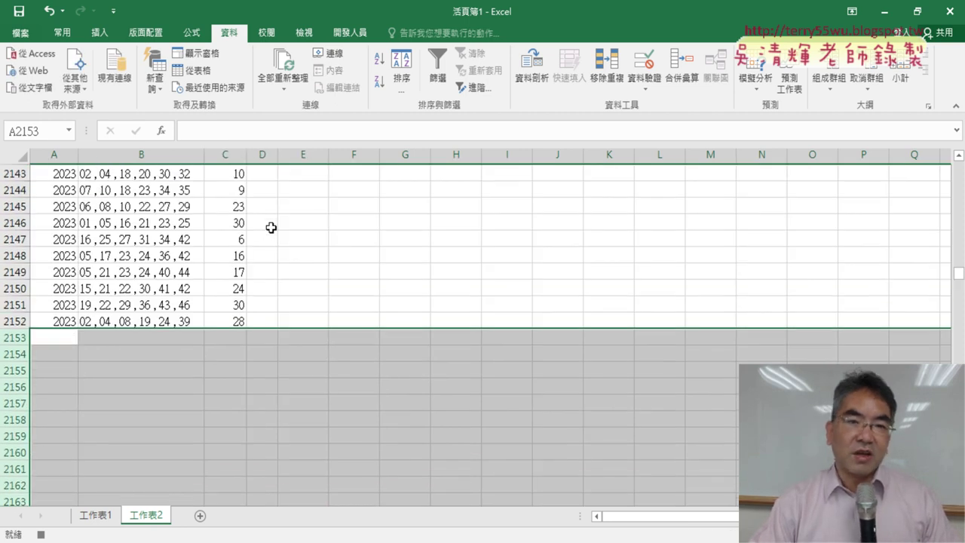
left_click(350, 33)
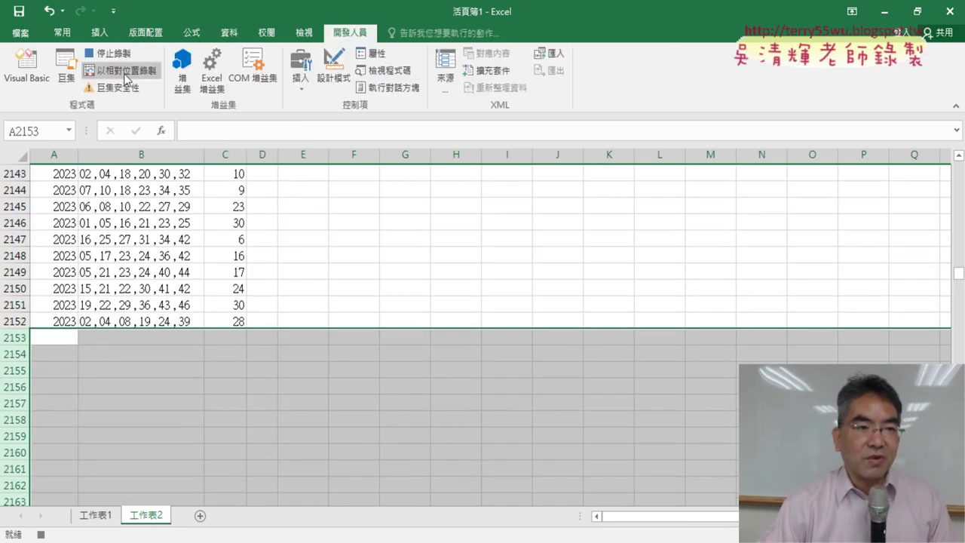
- Stop recording and open macro 巨集1's code in the maximized VBA editor
left_click(113, 53)
left_click(66, 68)
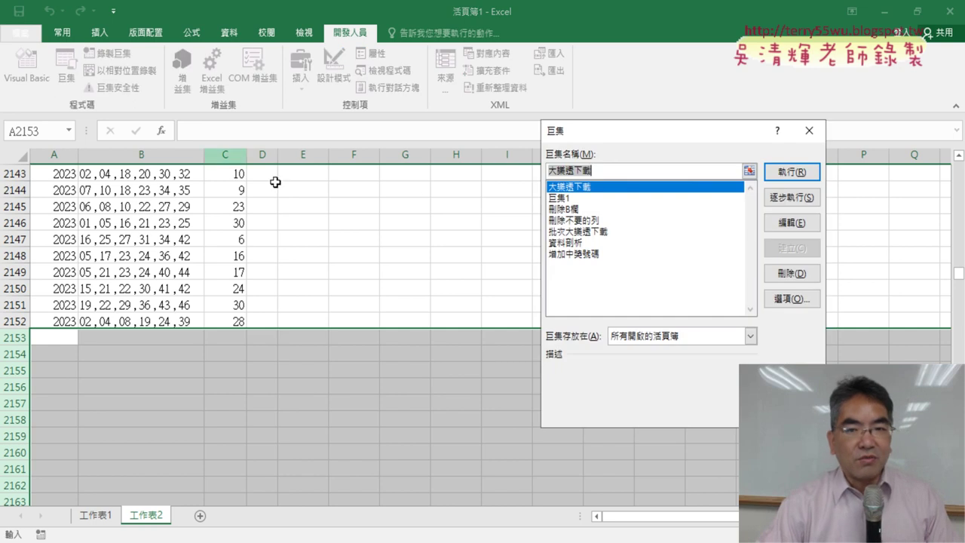
left_click(569, 198)
left_click(792, 222)
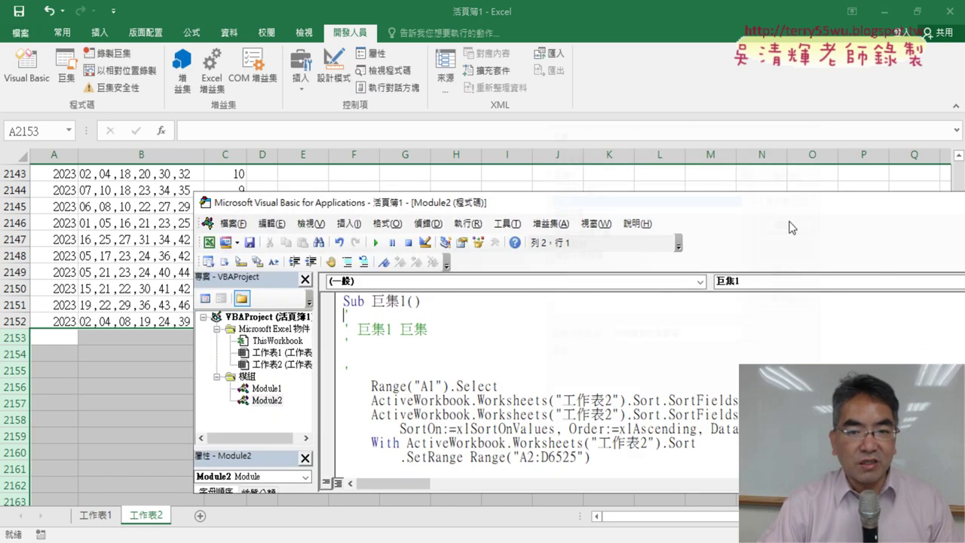
double_click(598, 202)
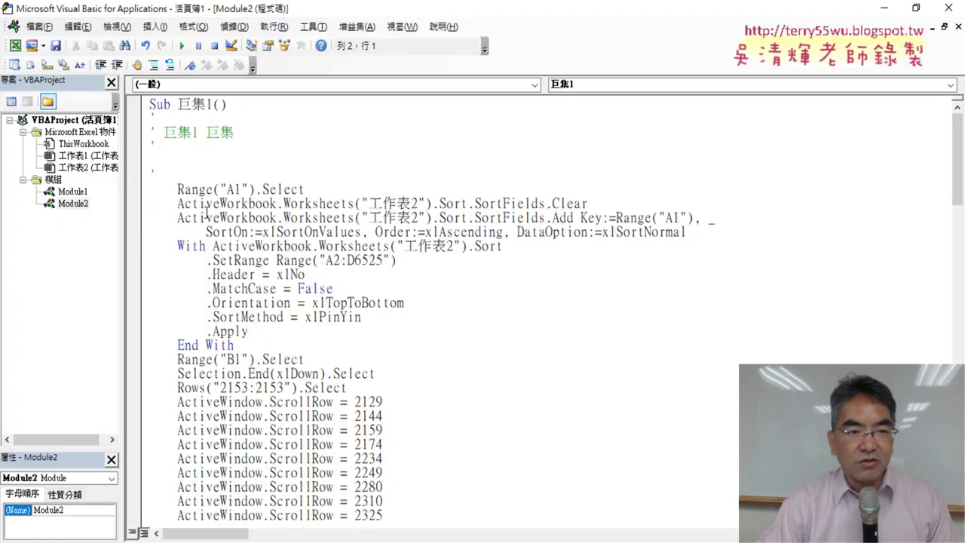
- Remove every ActiveWindow.ScrollRow line from 巨集1
scroll(181, 162, "down", 3)
scroll(196, 163, "down", 3)
scroll(204, 163, "down", 7)
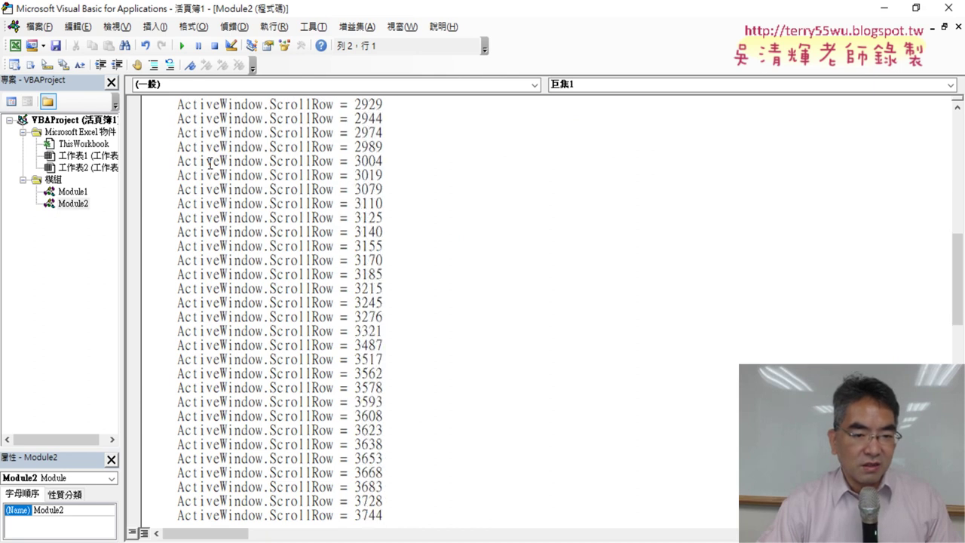
scroll(209, 164, "down", 3)
scroll(210, 163, "up", 5)
scroll(210, 163, "up", 7)
scroll(210, 163, "up", 1)
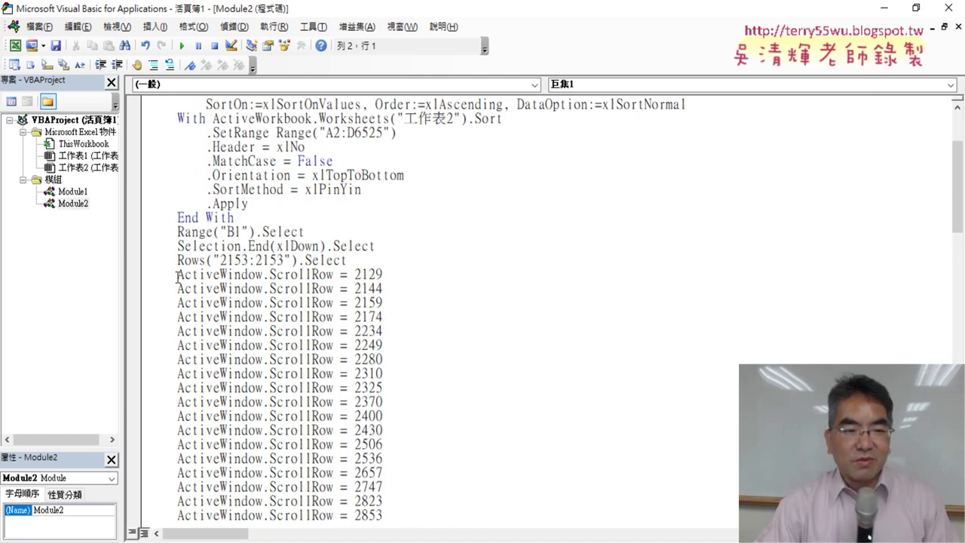
left_click_drag(177, 274, 386, 270)
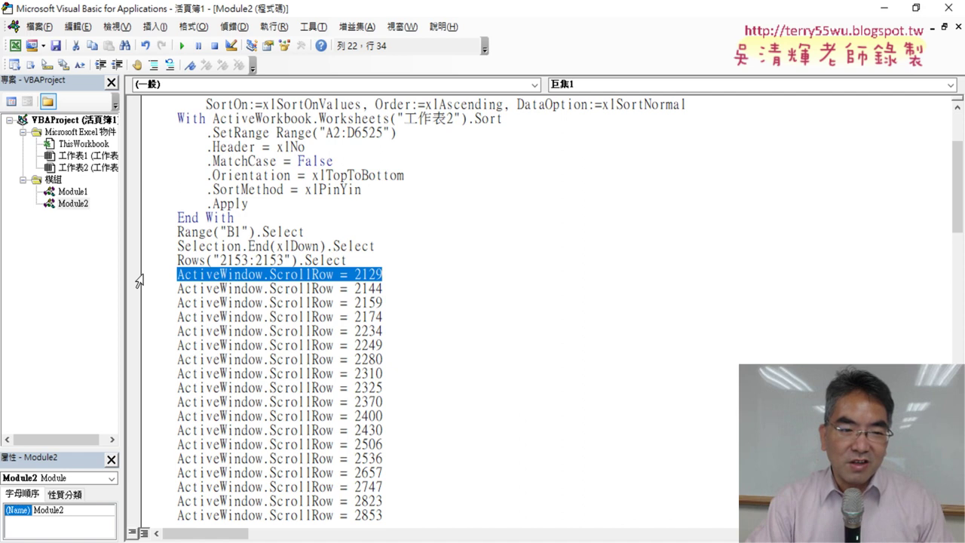
mouse_move(139, 280)
left_mouse_down()
mouse_move(217, 503)
mouse_move(236, 461)
left_mouse_up()
key("Delete")
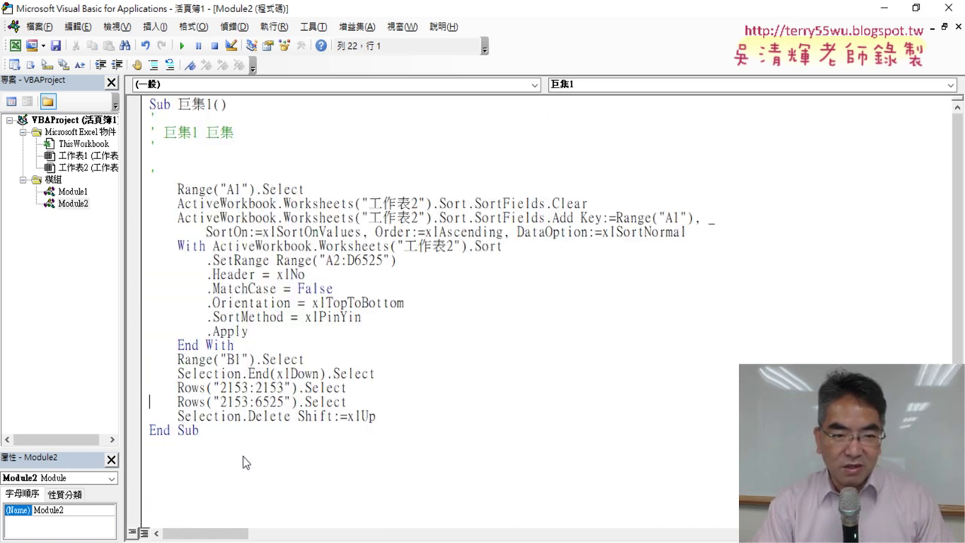
- Delete the recorded comment lines under Sub 巨集1()
double_click(196, 165)
left_click_drag(197, 166, 144, 119)
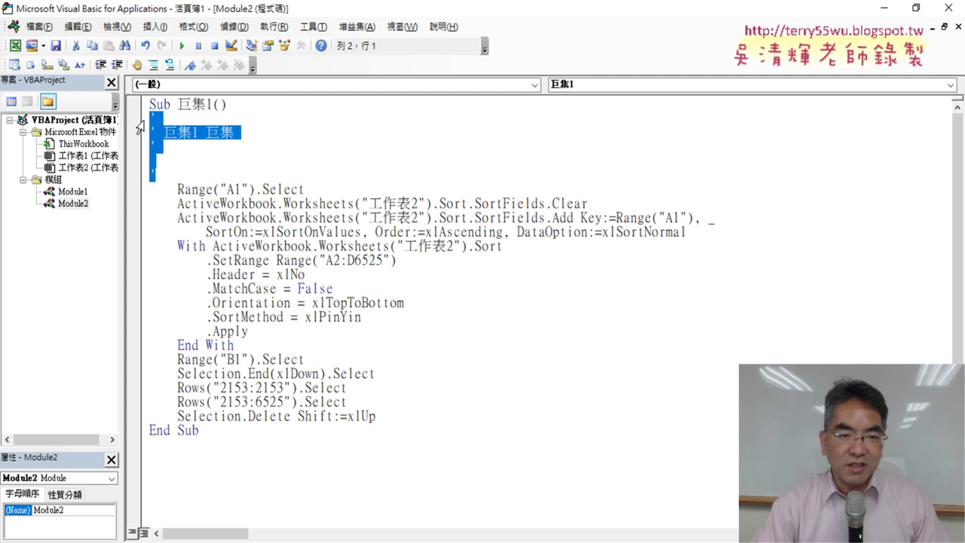
key("Delete")
key("Delete")
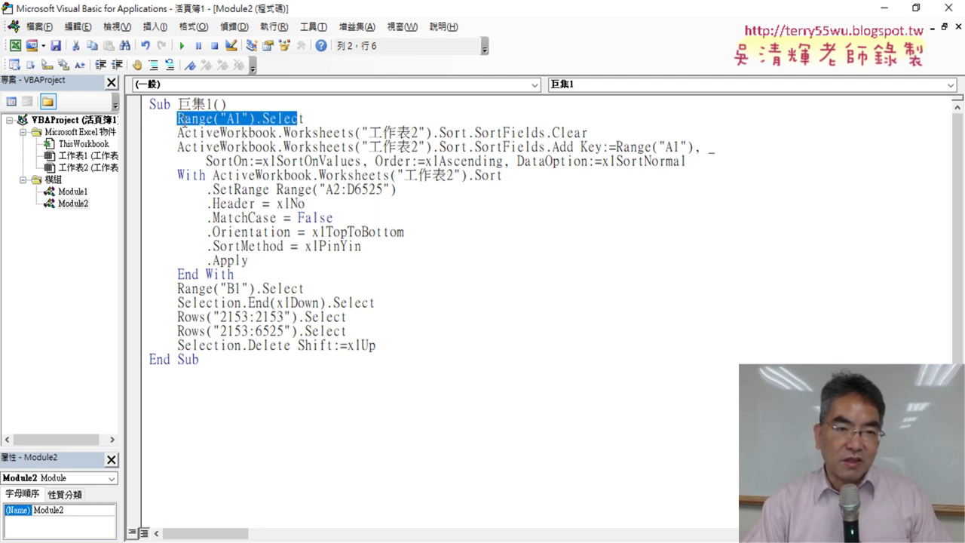
- Delete the Range("A1").Select and SortFields.Clear lines
left_click_drag(303, 118, 133, 120)
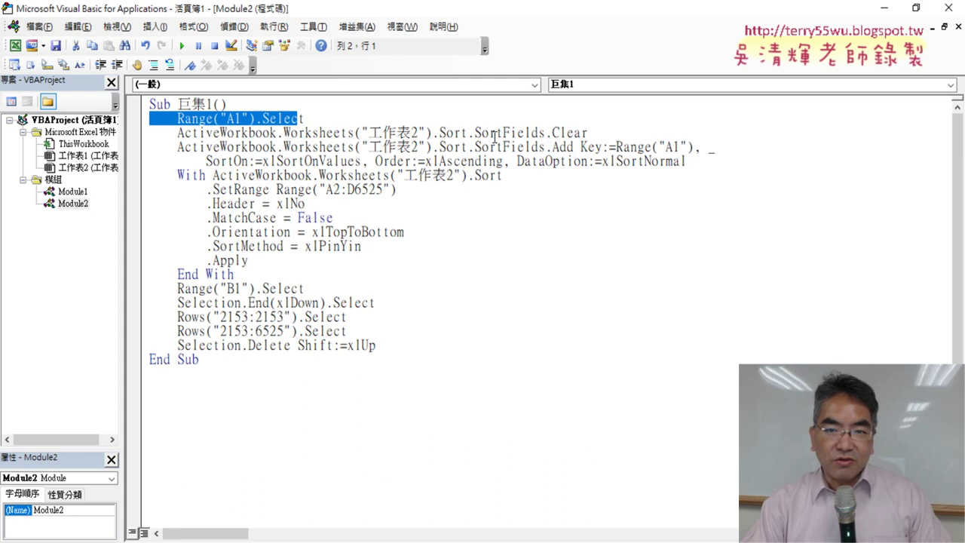
left_click_drag(604, 133, 147, 125)
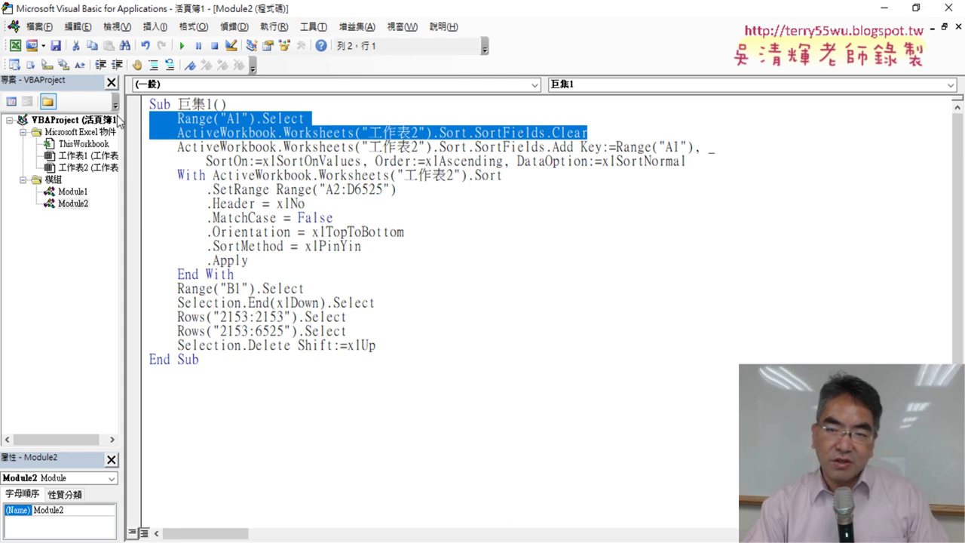
key("Delete")
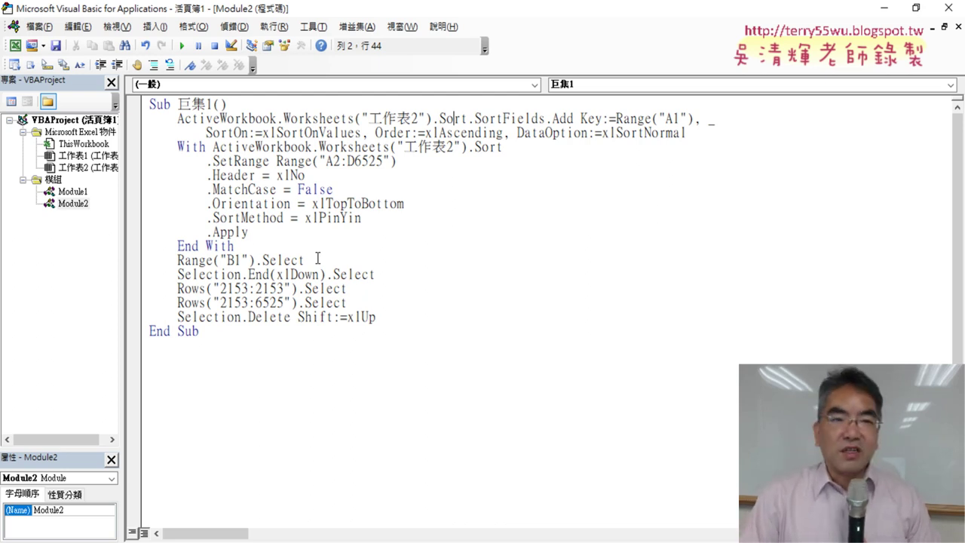
- View Module1's code in the VBA editor
double_click(72, 191)
scroll(313, 283, "down", 1)
scroll(314, 283, "down", 1)
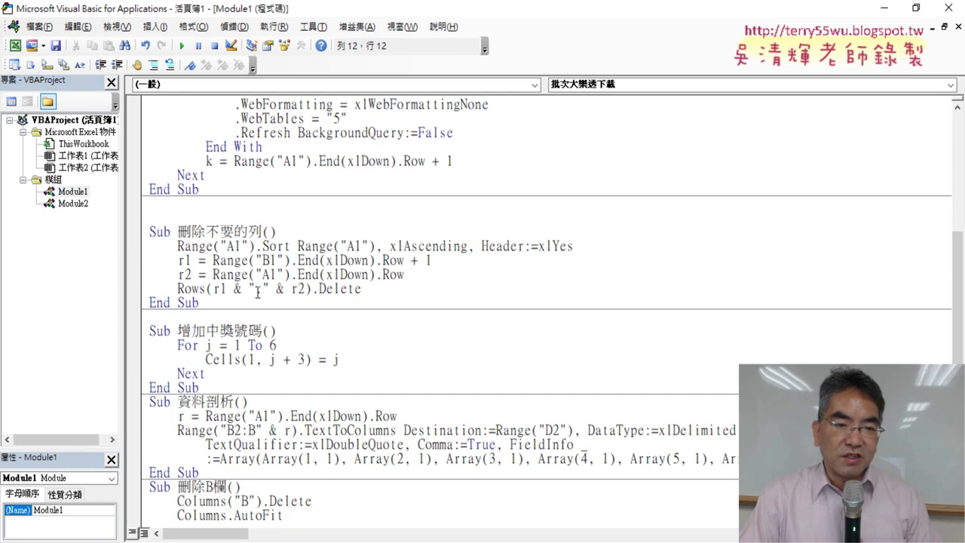
- On 工作表1, inspect the comma-separated numbers in column B and the 備註 cell D1
left_click(948, 7)
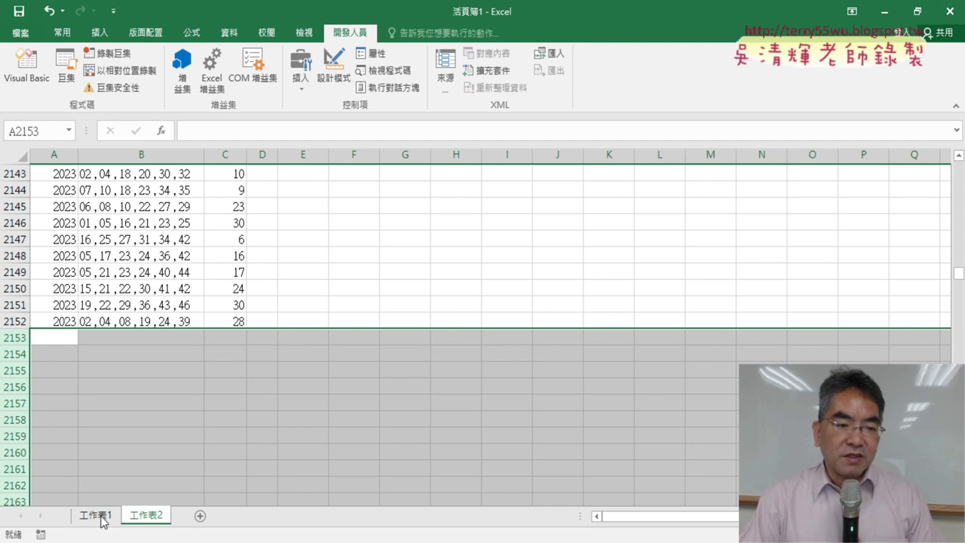
left_click(102, 515)
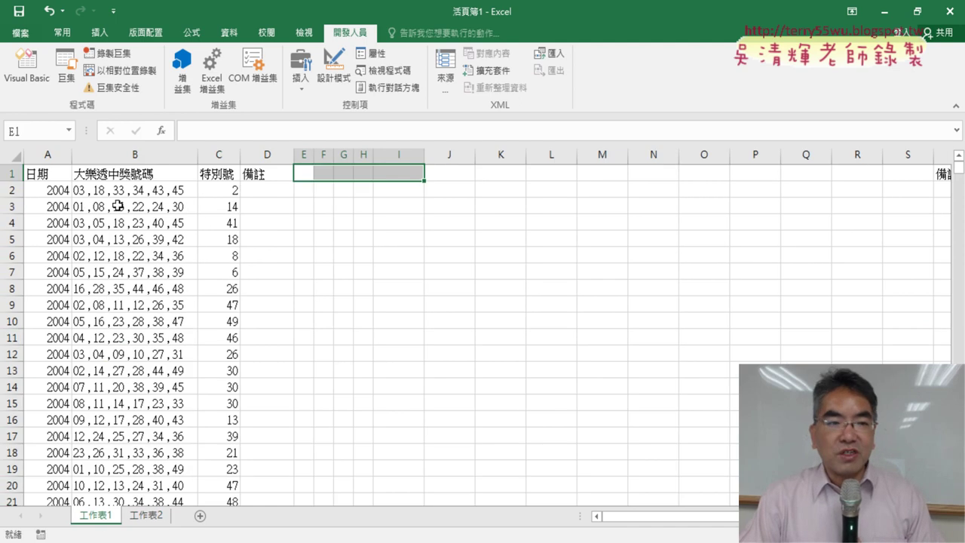
left_click(122, 151)
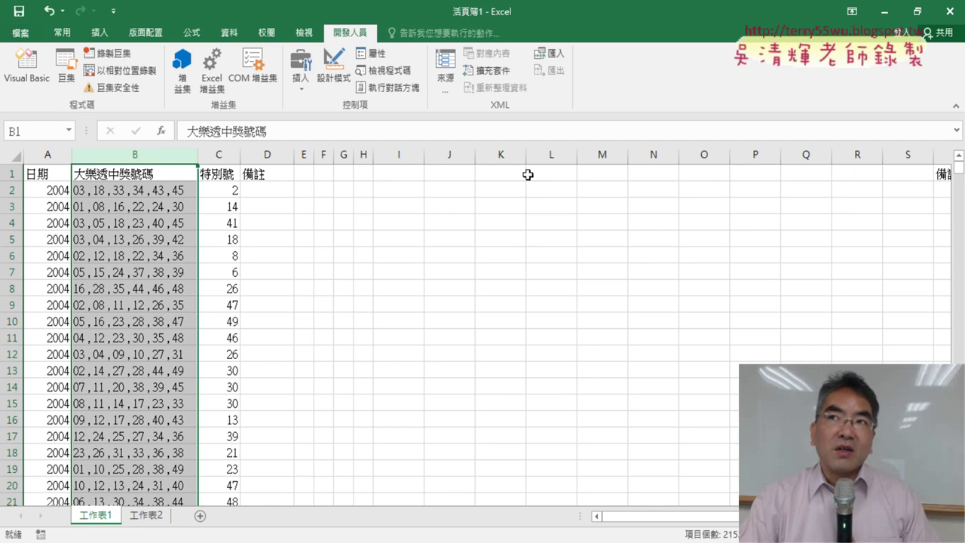
left_click(261, 174)
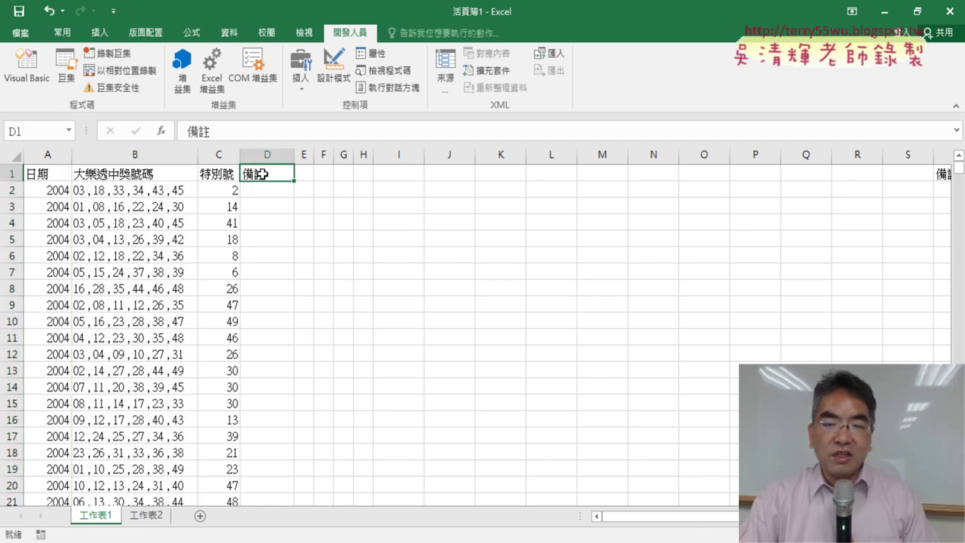
left_click(149, 191)
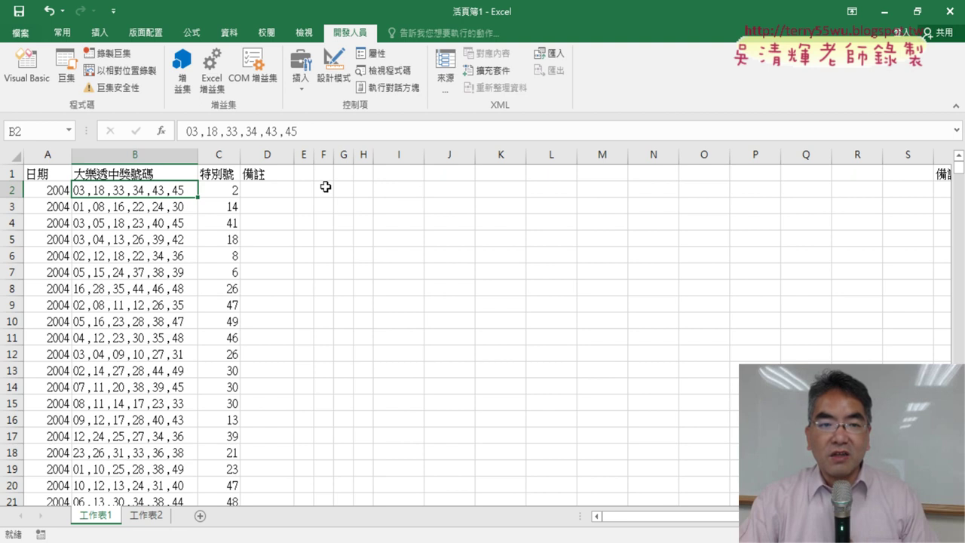
left_click(263, 175)
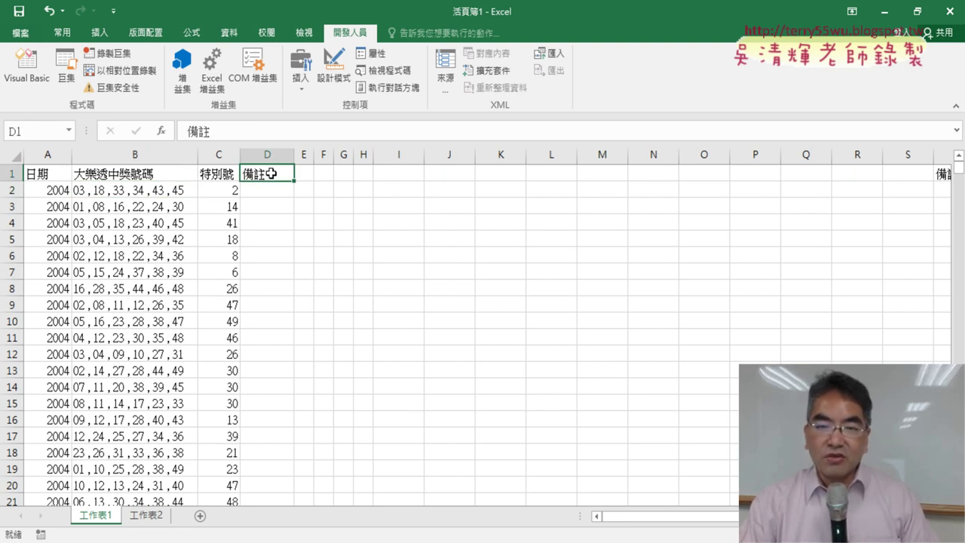
- Reopen the VBA editor and select the body of the 增加中獎號碼 procedure
left_click(39, 73)
scroll(381, 236, "down", 2)
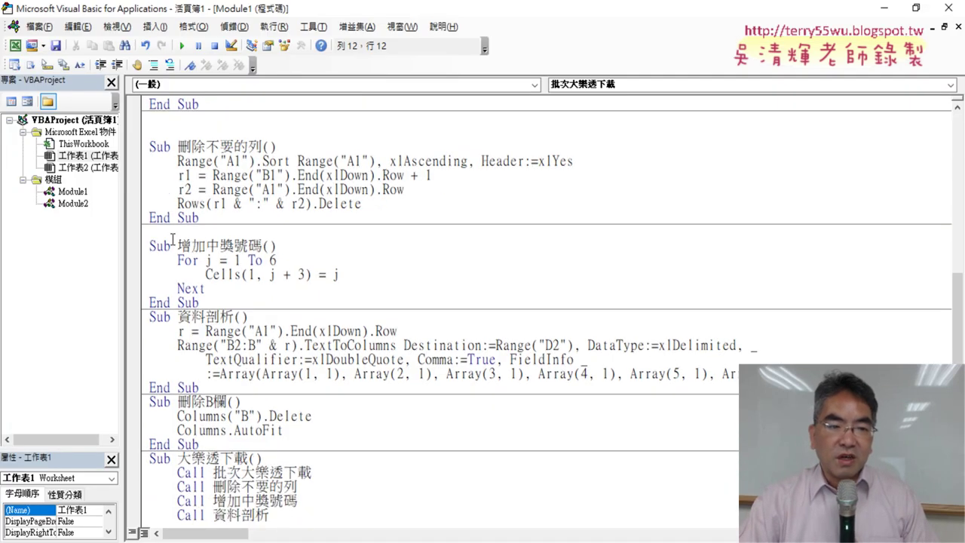
left_click_drag(264, 246, 264, 302)
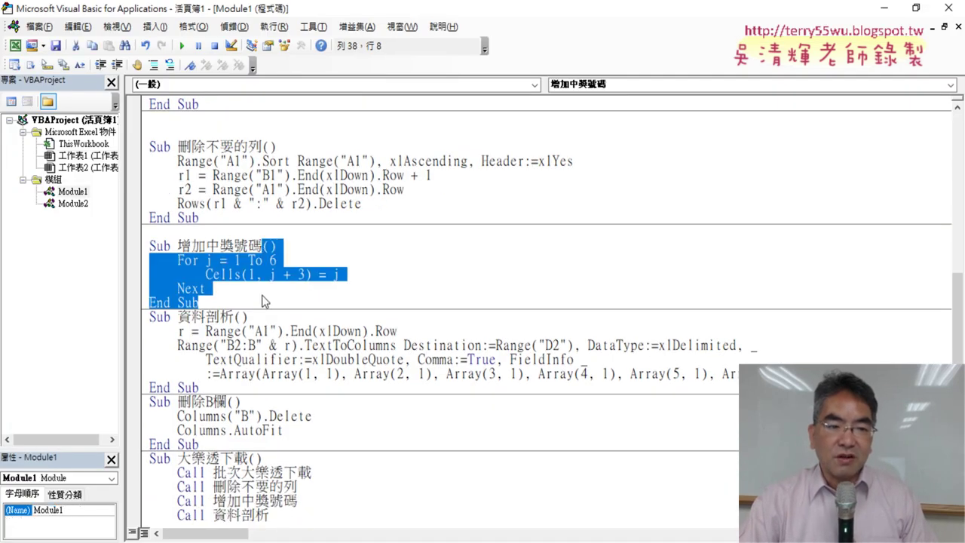
- Clear the old 增加中獎號碼 code, leaving an indented blank line, and resize the code window
key("Delete")
key("Return")
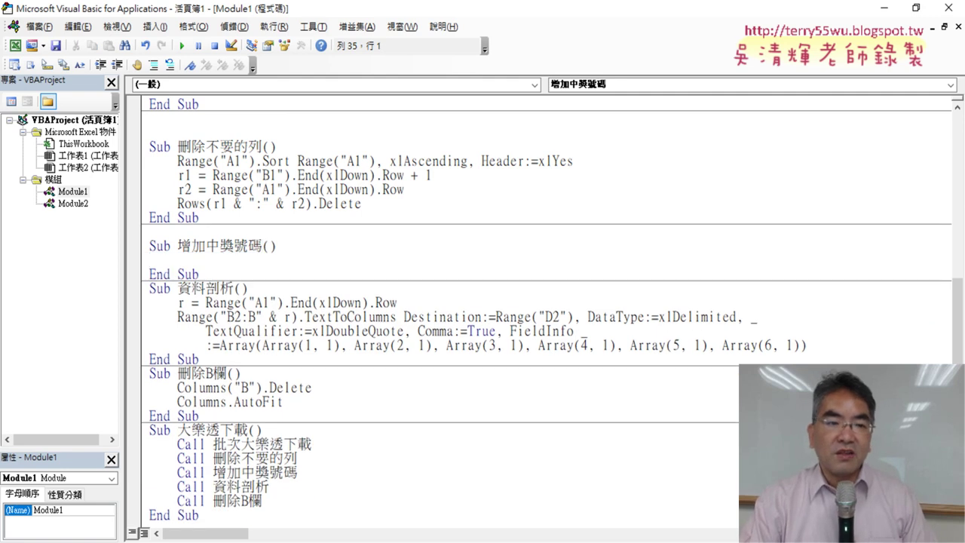
key("Tab")
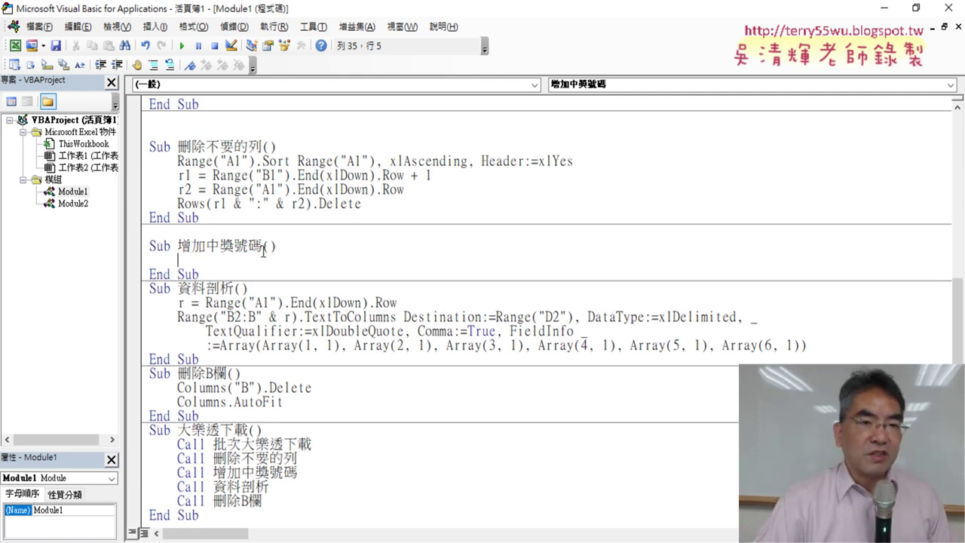
left_click_drag(271, 17, 310, 210)
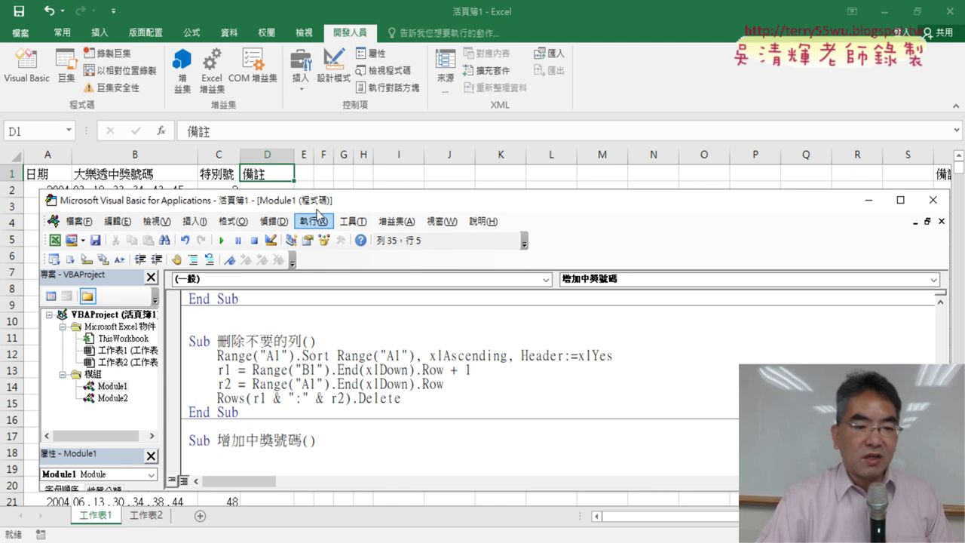
scroll(364, 316, "down", 1)
- Write the For j = 1 To 6 … Next loop skeleton
type("f")
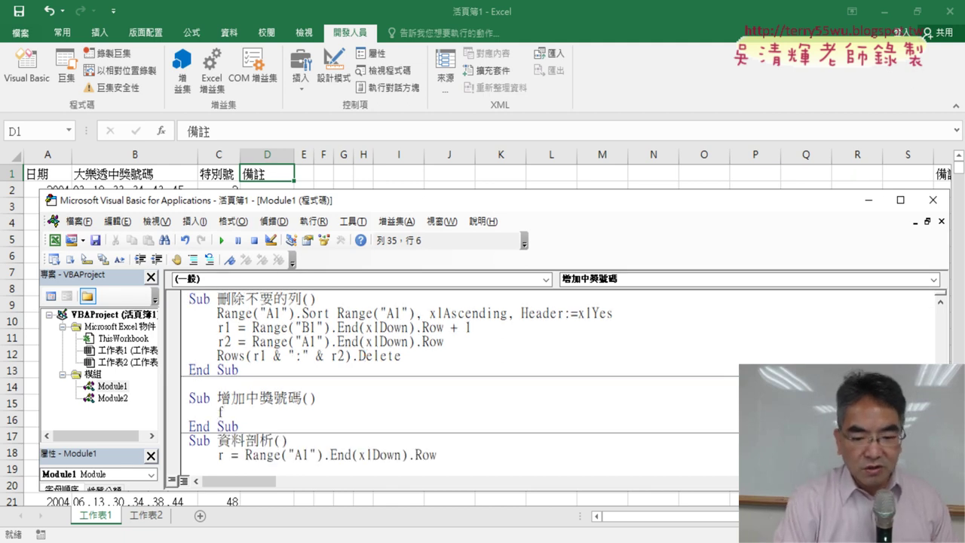
type("or j")
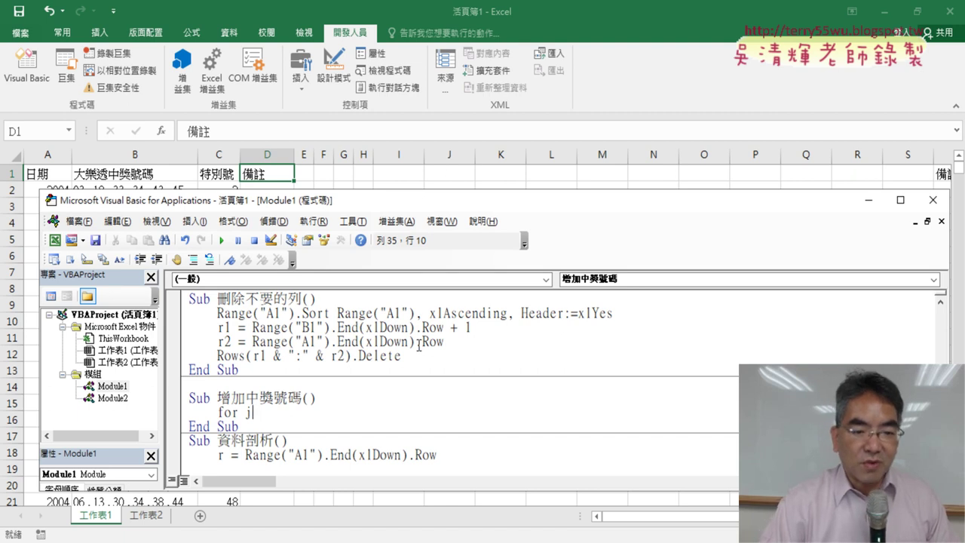
type("=")
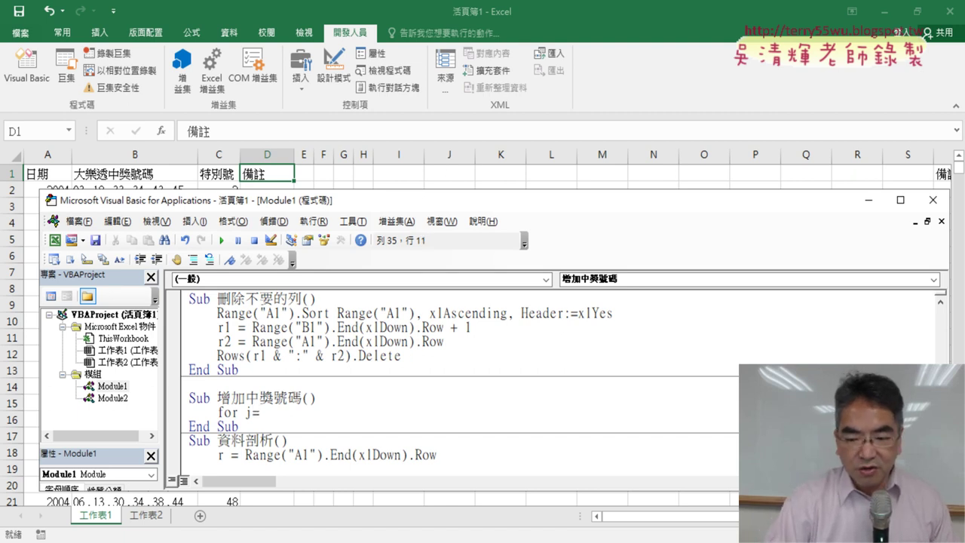
type("1 to")
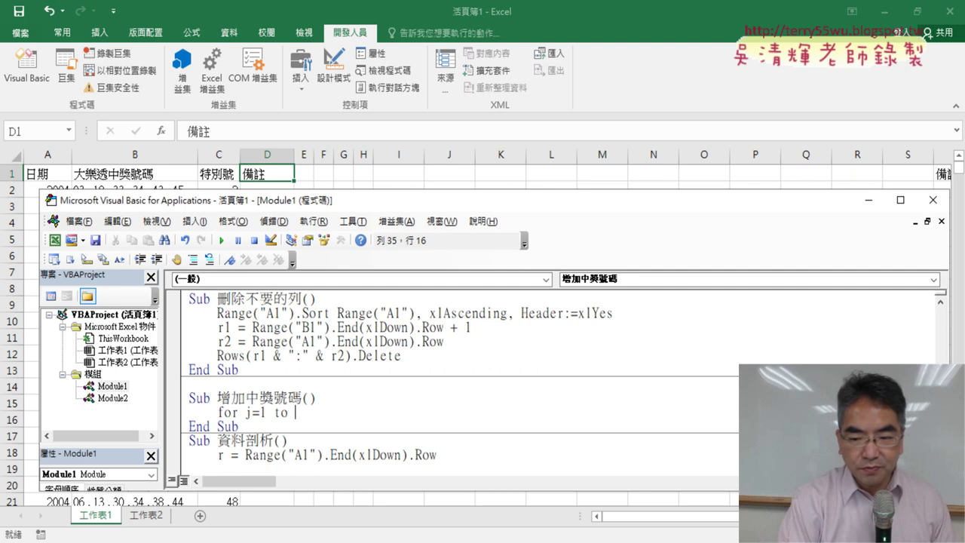
type("6")
key("Return")
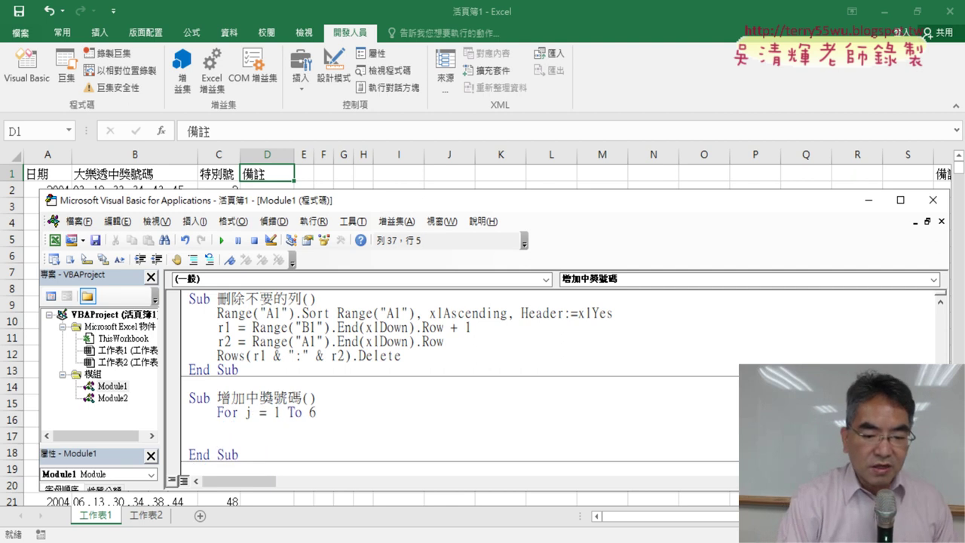
type("next")
key("Up")
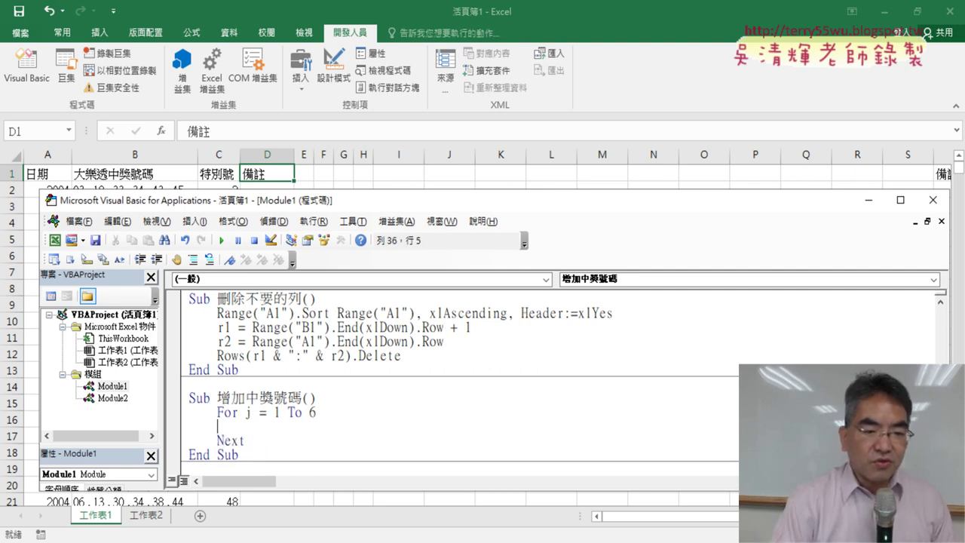
key("Tab")
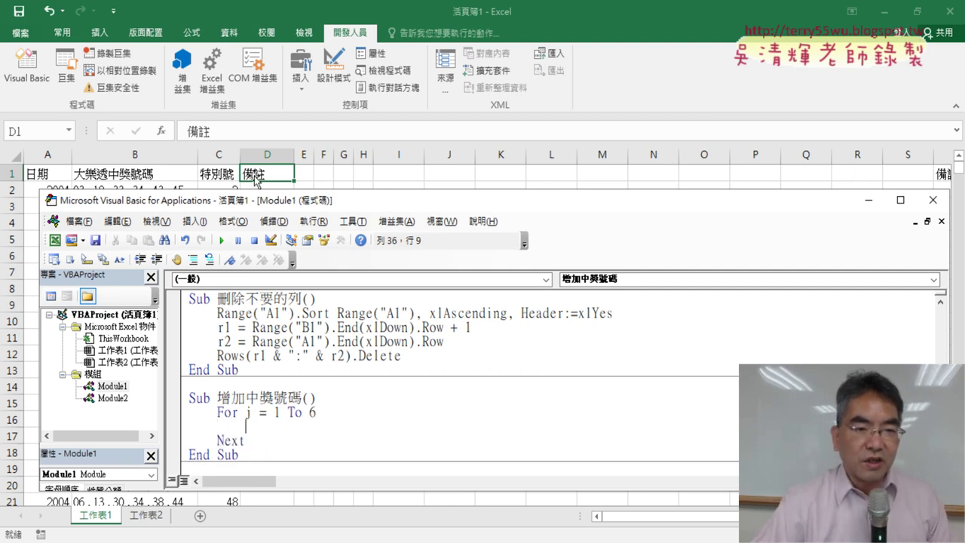
- Add the loop body Cells(1, j + 3) = j and highlight its values
type("ce")
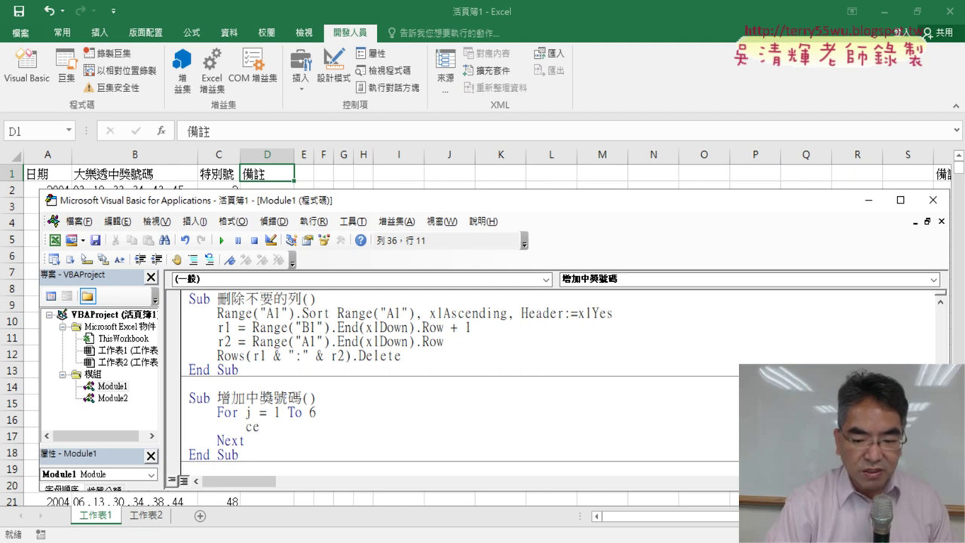
type("lls")
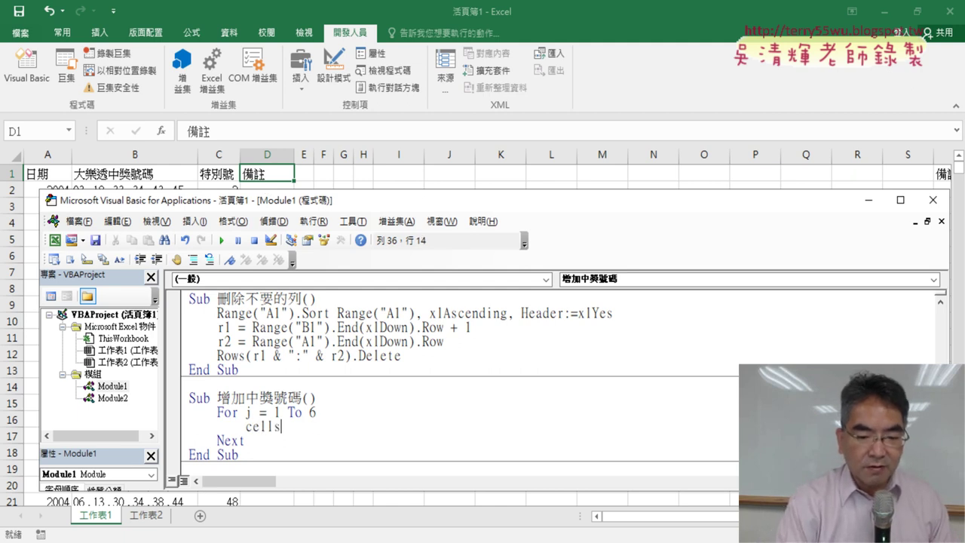
type("(1")
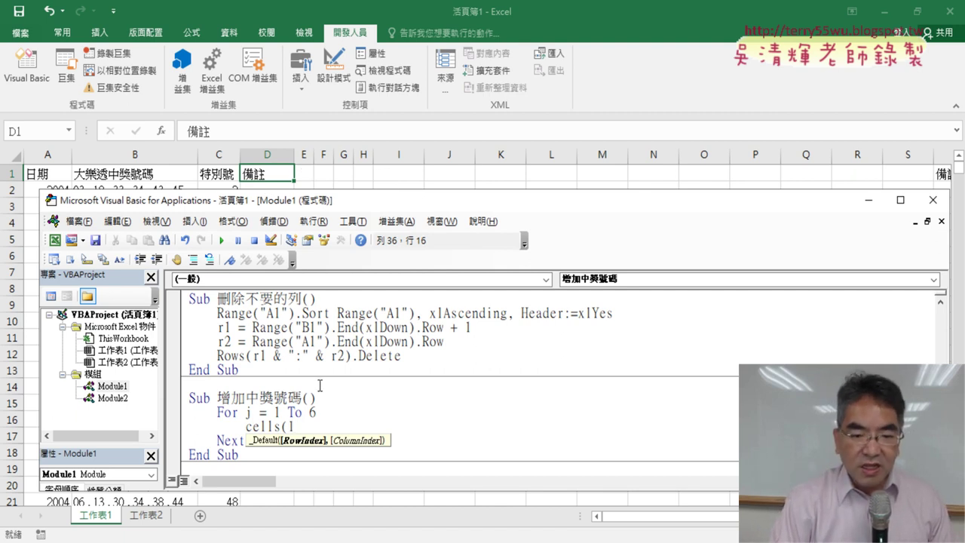
type(",")
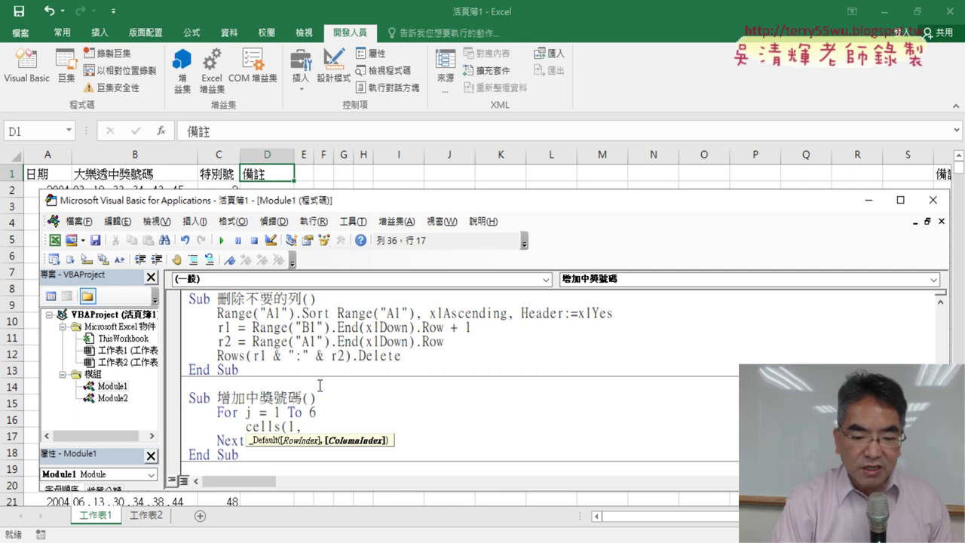
type("j")
scroll(324, 377, "down", 2)
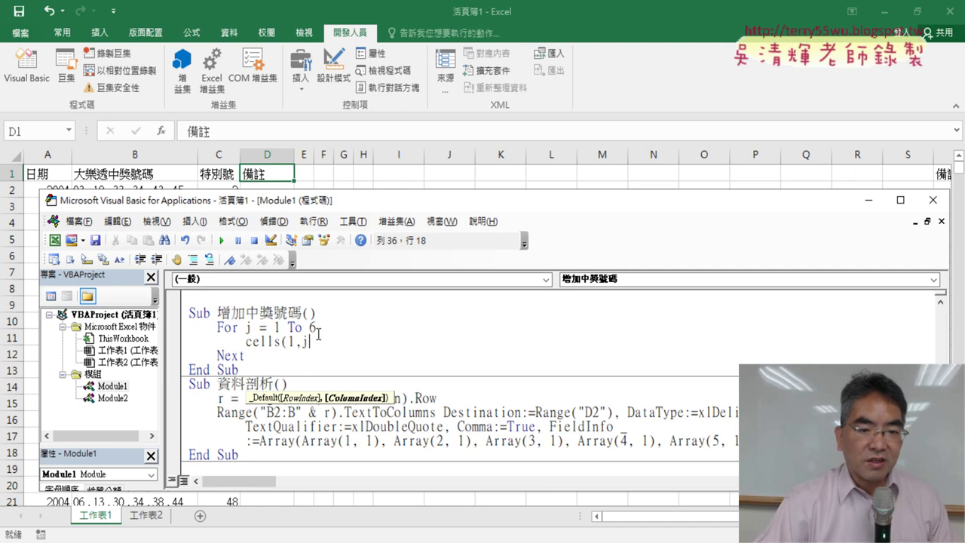
type("+")
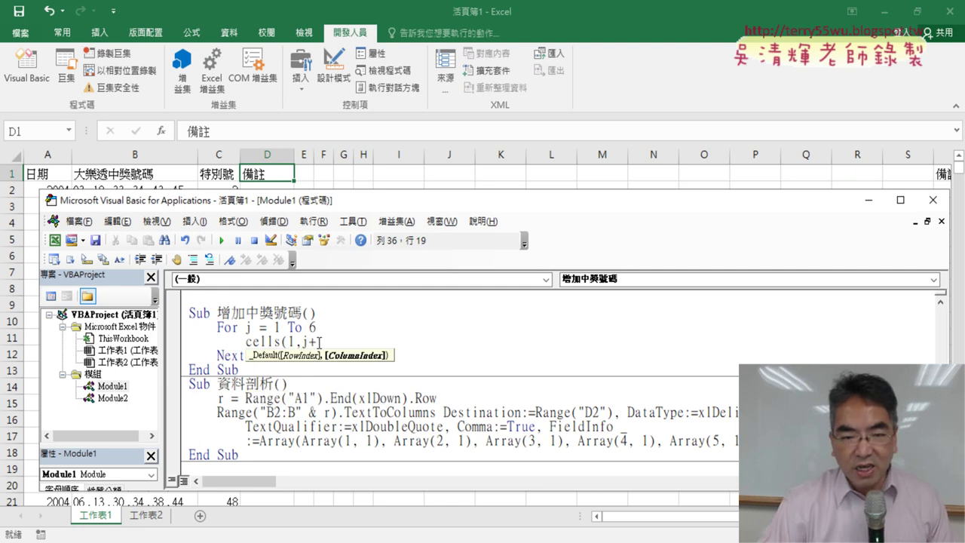
type("1)")
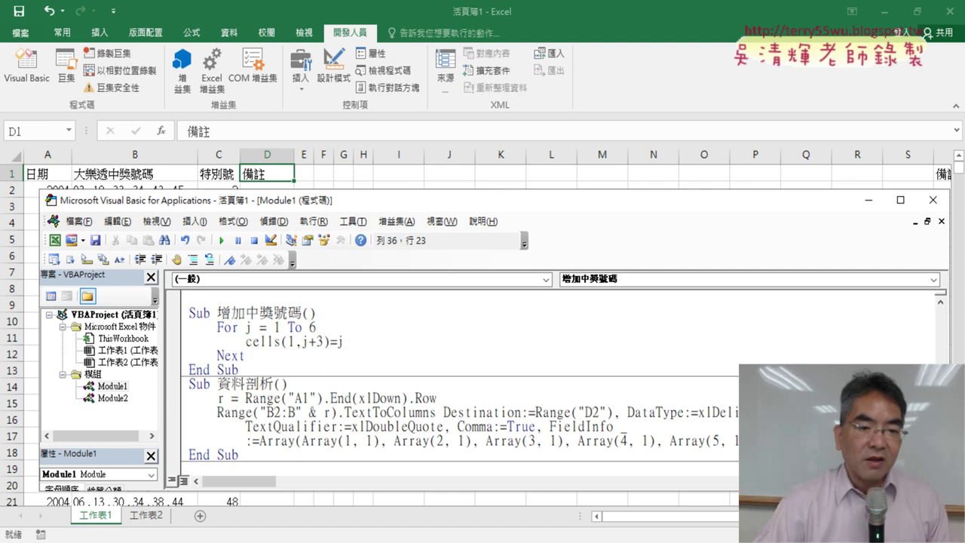
type("j")
left_click(326, 412)
double_click(376, 342)
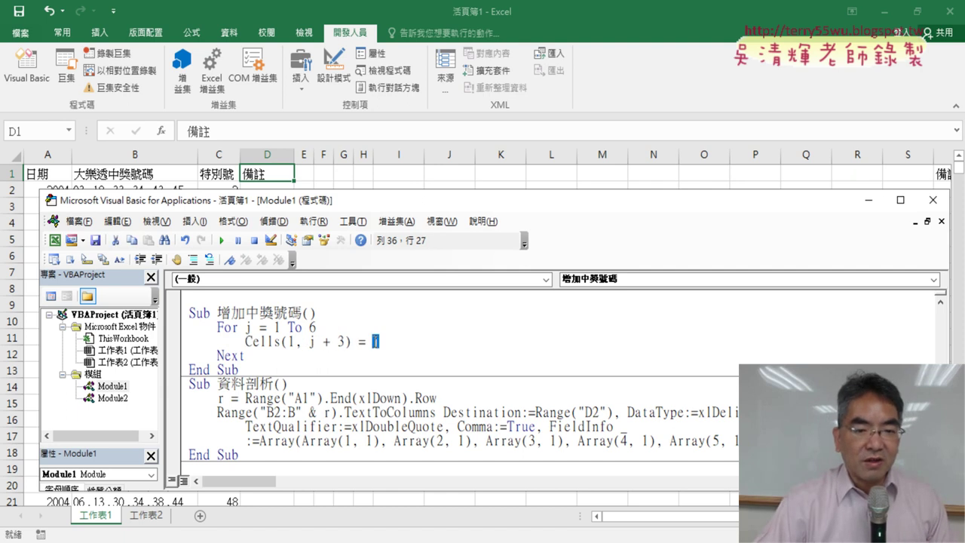
double_click(276, 328)
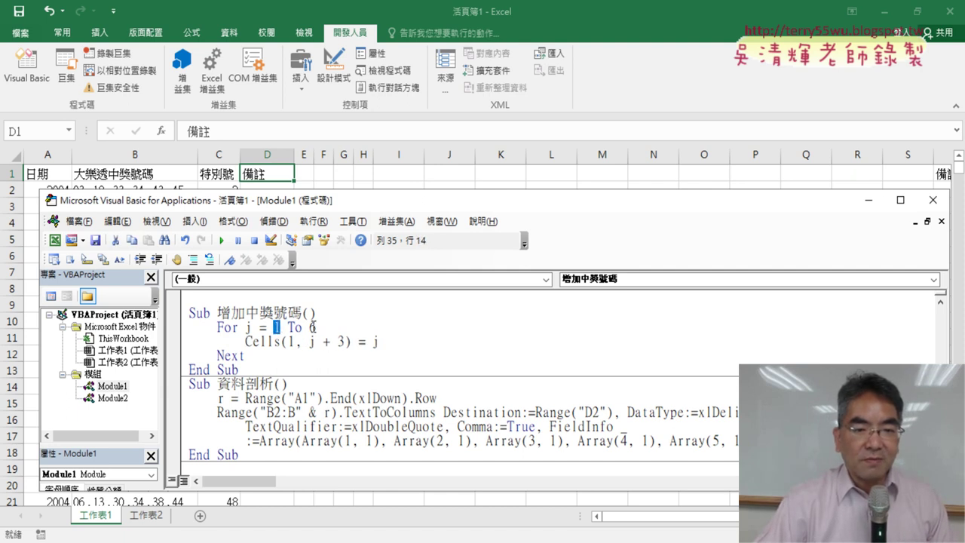
double_click(376, 342)
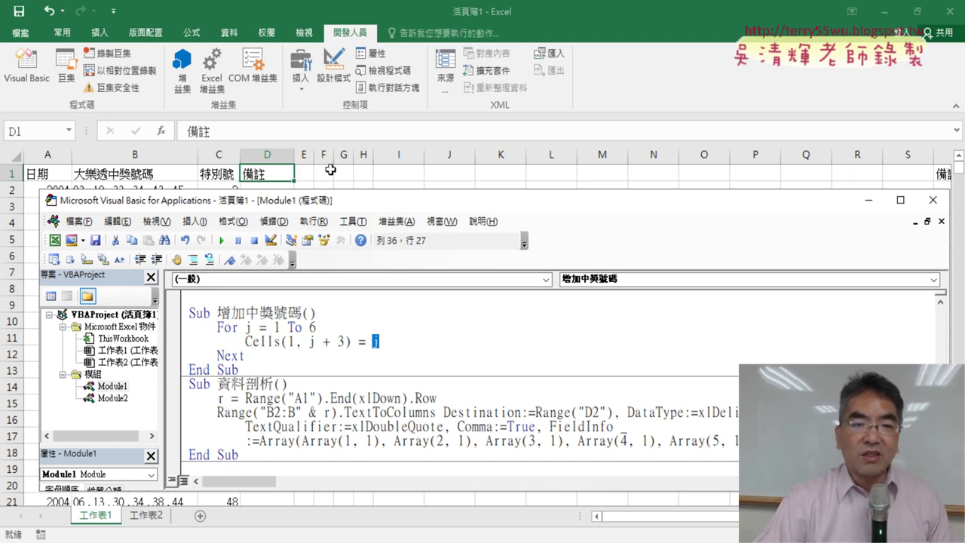
- Step through 增加中獎號碼 with F8 until D1:I1 hold 1 through 6
left_click(404, 343)
key("F8")
key("F8")
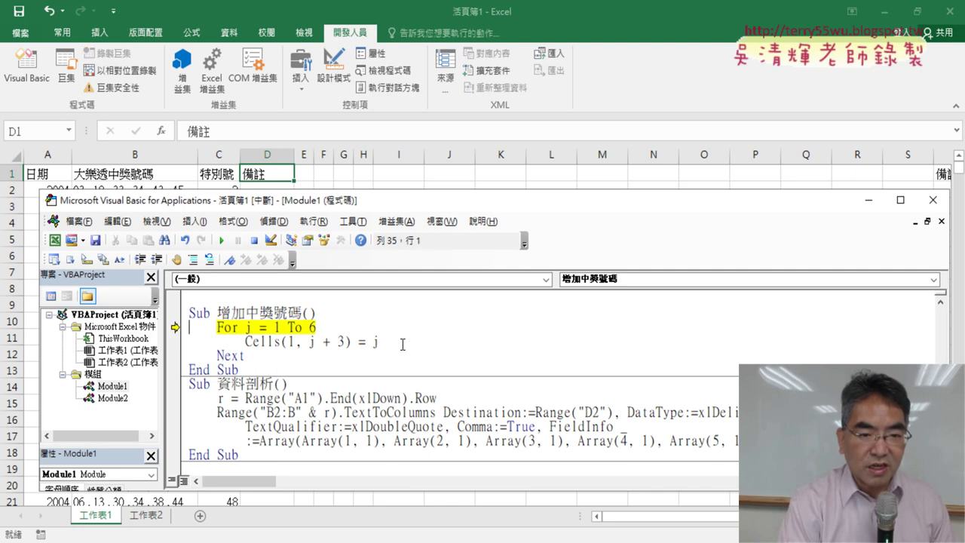
key("F8")
key("F8")
key("F8")
key("F8")
key("F8")
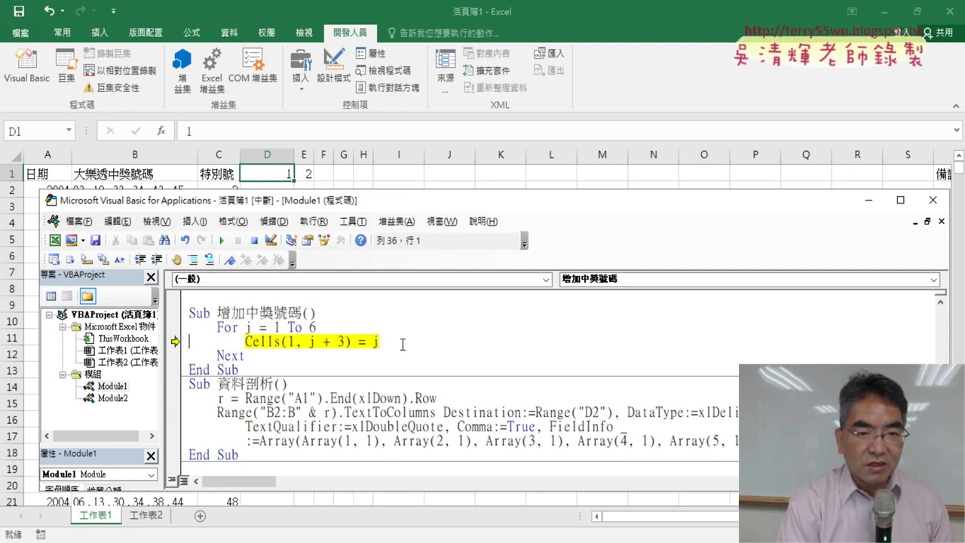
key("F8")
key("F8")
key("F8")
key("F8")
key("F8")
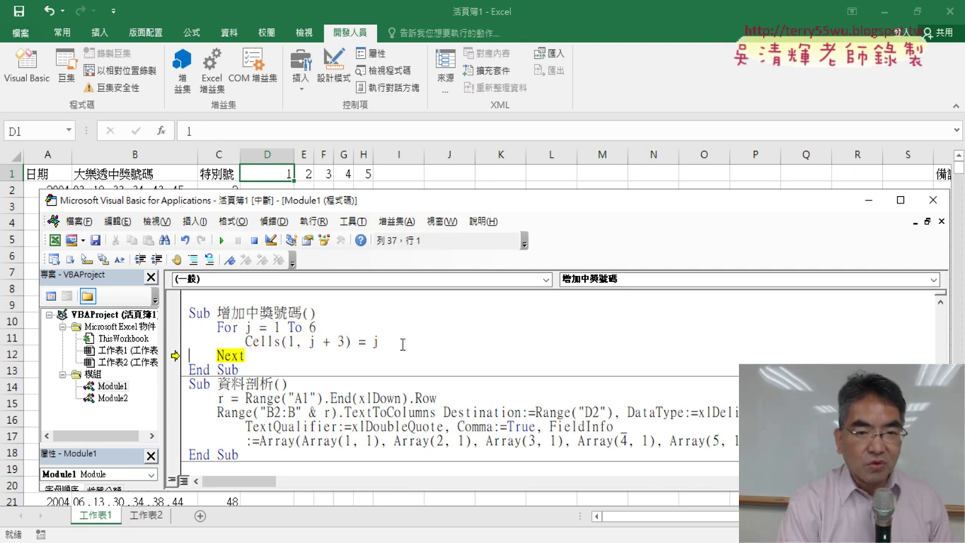
key("F8")
key("F8")
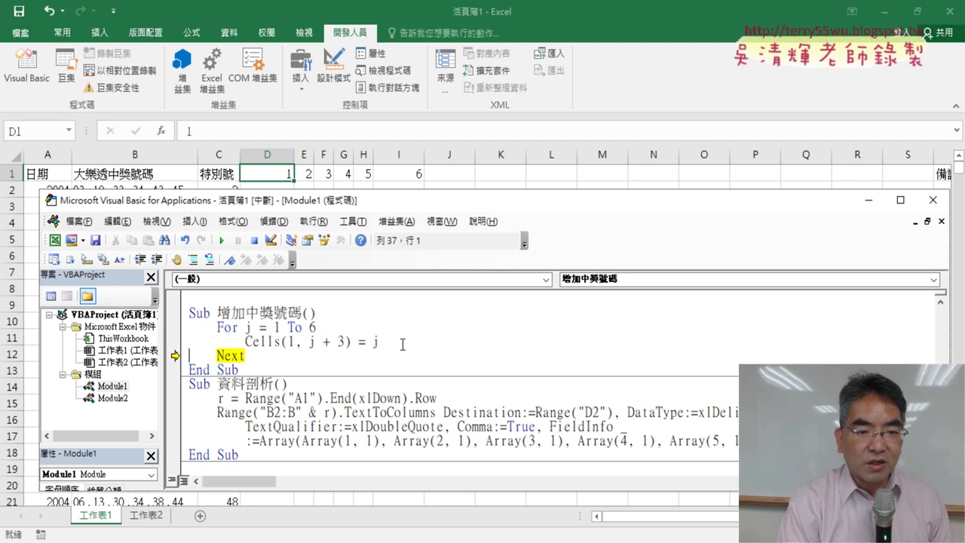
key("F8")
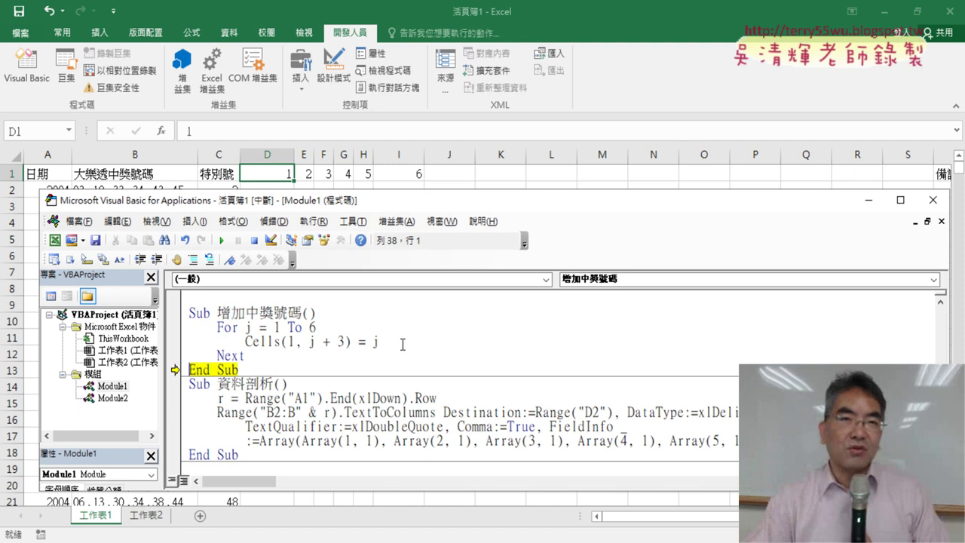
- Stop debugging and clear the test values from D1:I1
left_click(251, 240)
left_click_drag(257, 170, 398, 168)
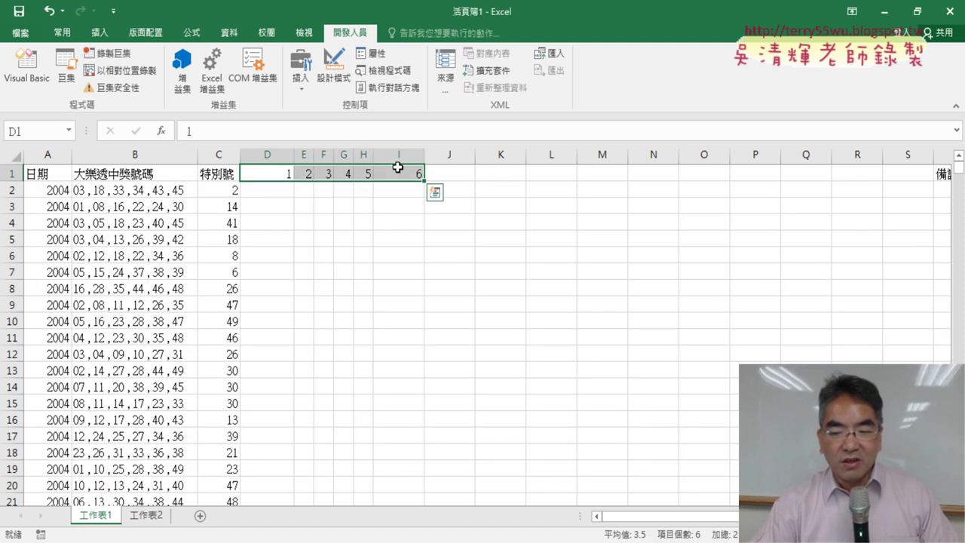
key("Delete")
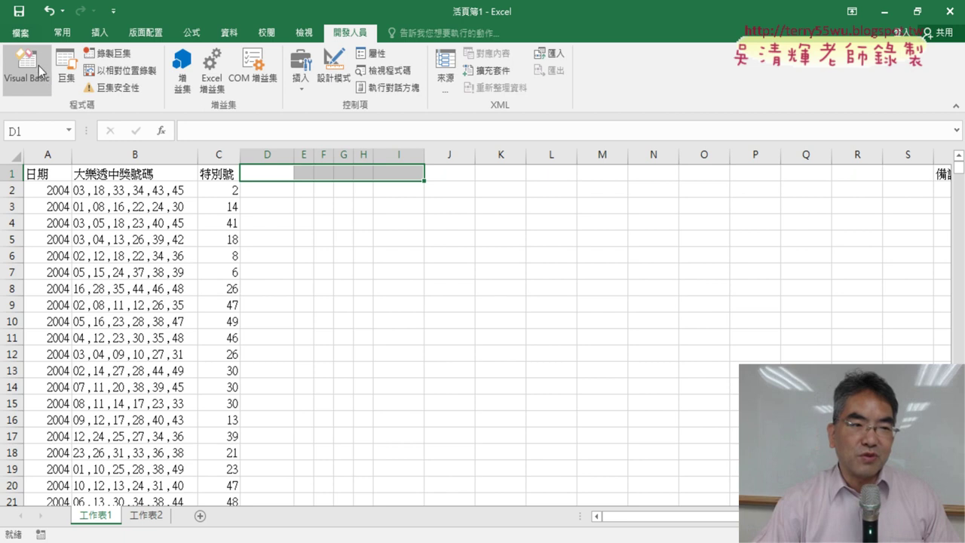
- Comment out the For…Next loop and start a new line below it
left_click(27, 66)
left_click_drag(304, 353, 167, 326)
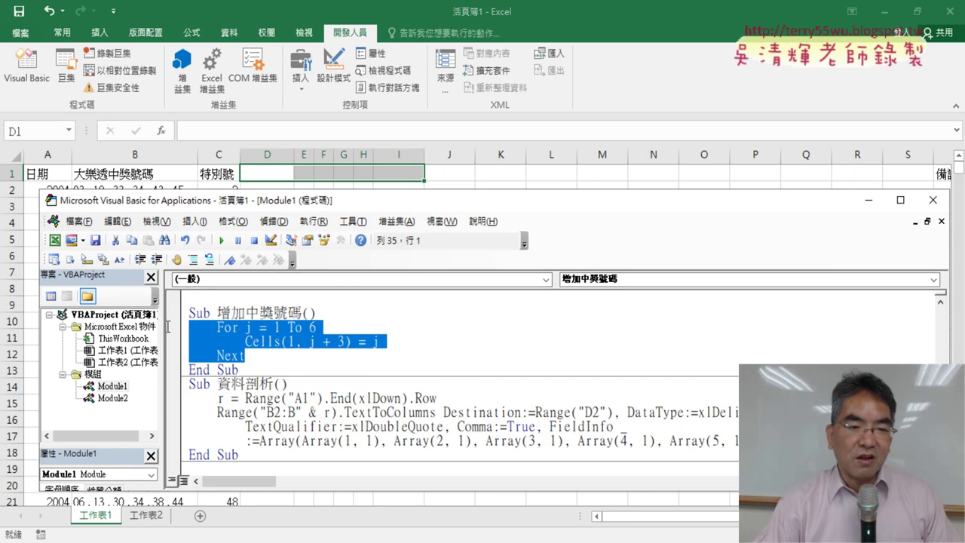
left_click(193, 259)
left_click(256, 352)
key("Return")
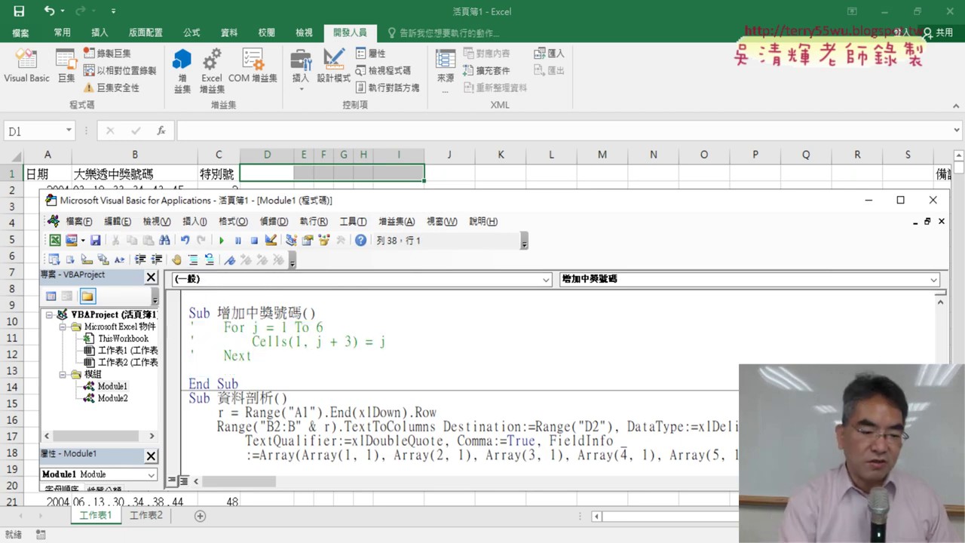
- Type Range("D1:I1") and mark cells D1:I1 on the sheet to explain it
type("r")
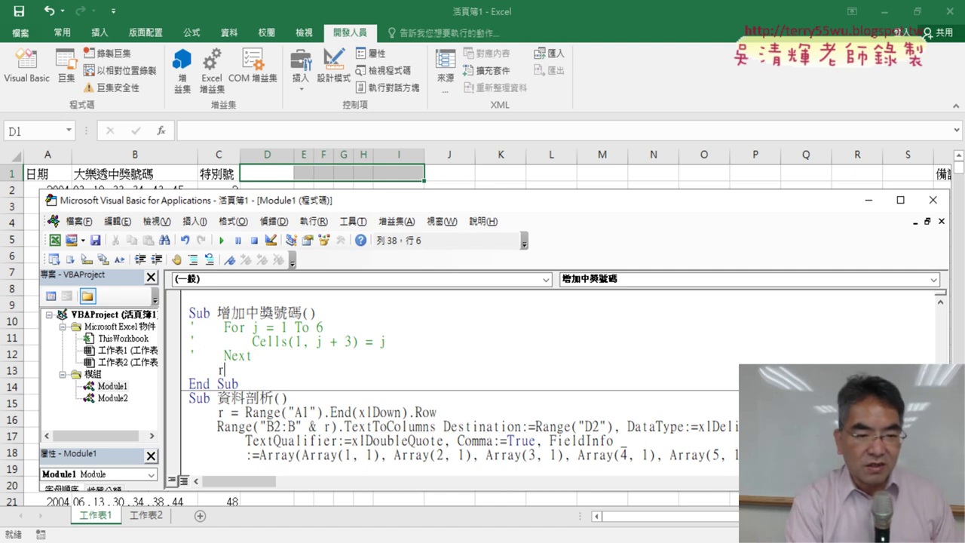
type("ange")
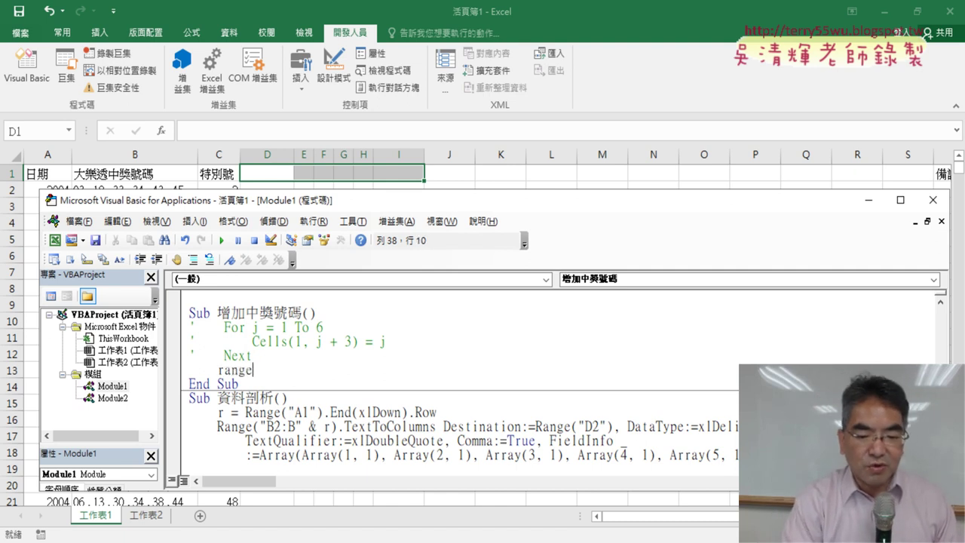
type("(\"")
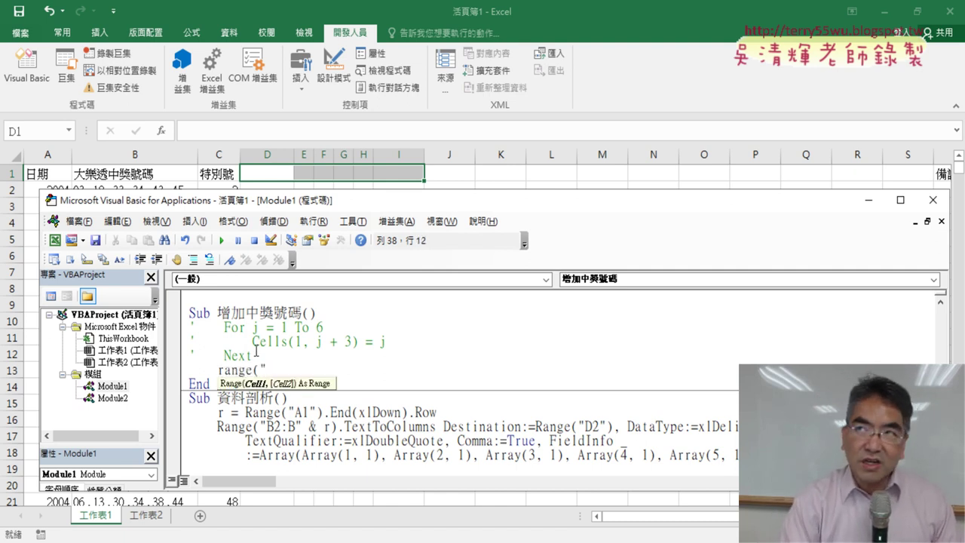
type("D1:I1")
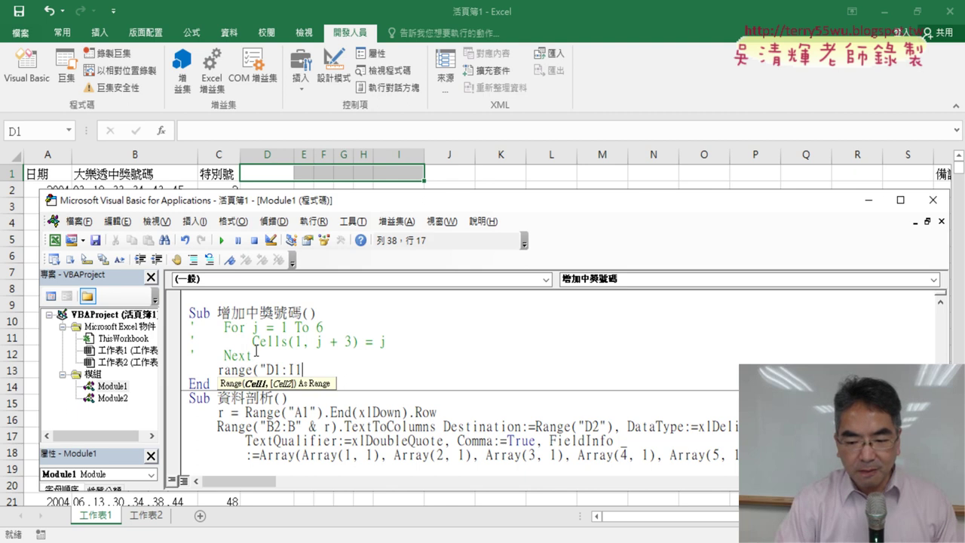
type(")")
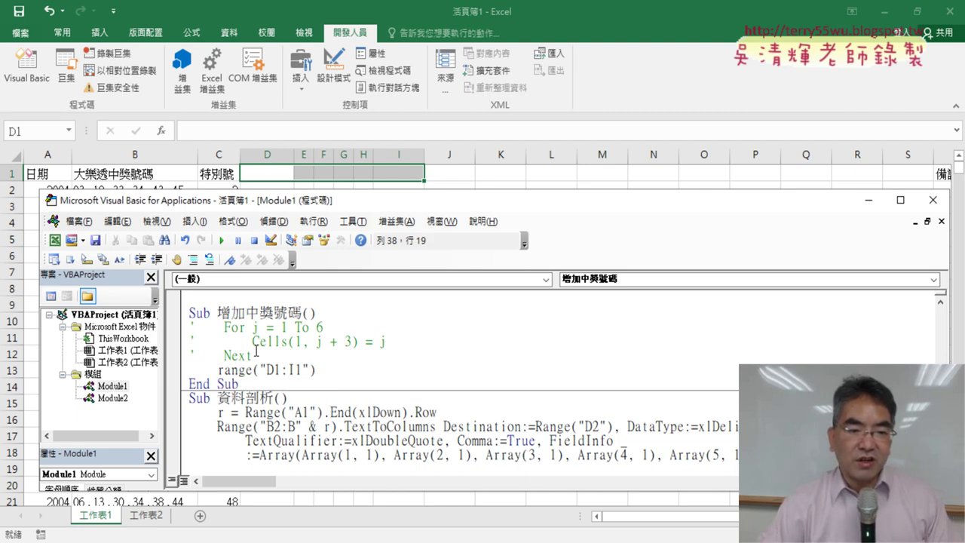
left_click_drag(217, 370, 322, 371)
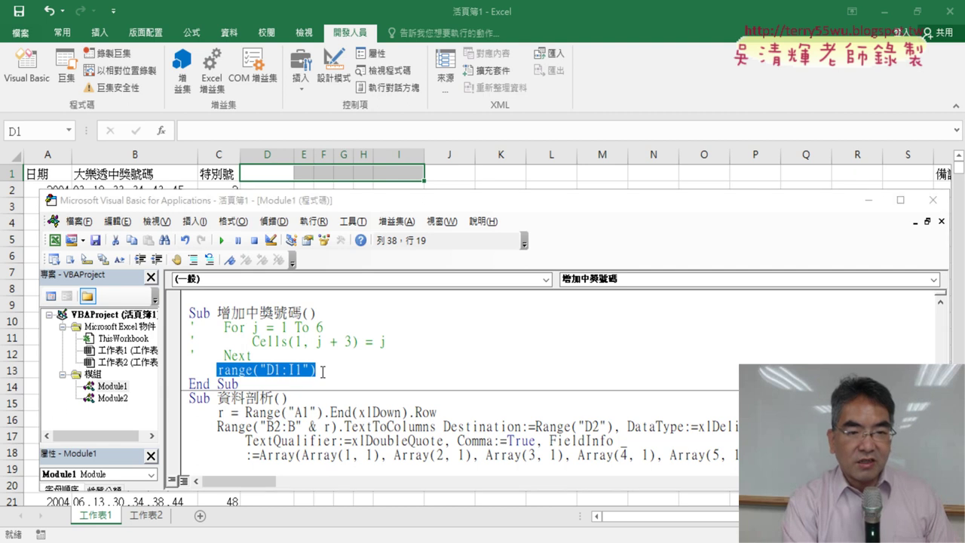
mouse_move(240, 176)
left_mouse_down()
mouse_move(424, 182)
mouse_move(238, 181)
left_mouse_up()
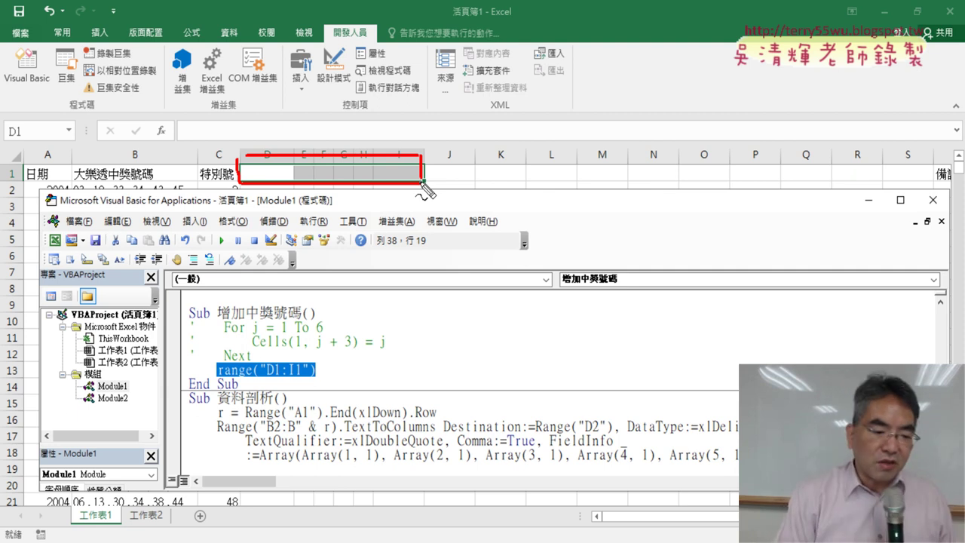
key("Escape")
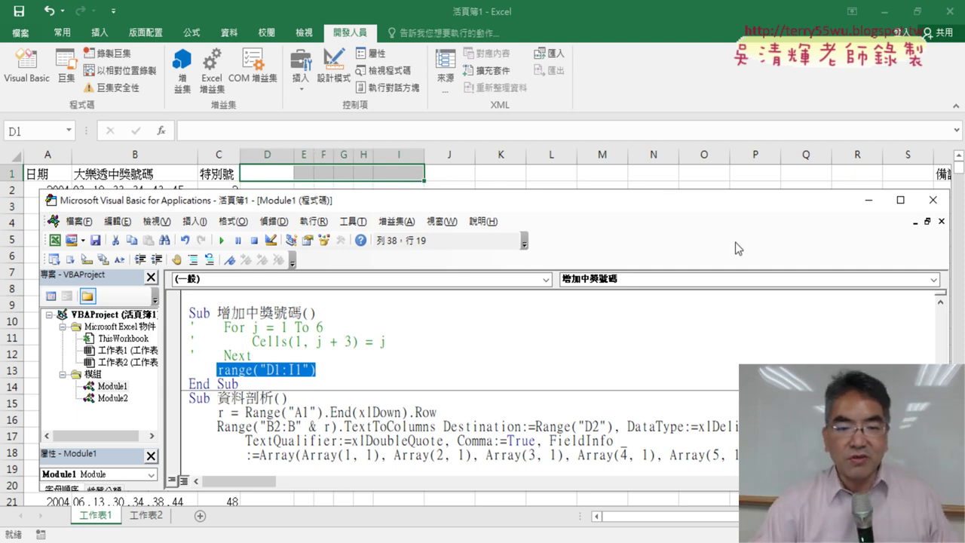
left_click(330, 369)
type("=")
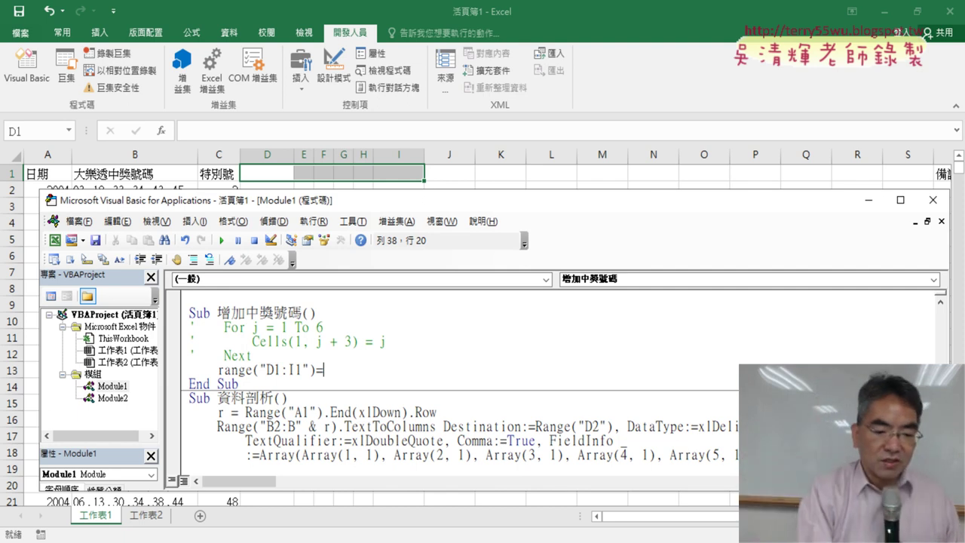
- Complete the line as Range("D1:I1") = Array(1, 2, 3, 4, 5, 6) and highlight its parts
type("a")
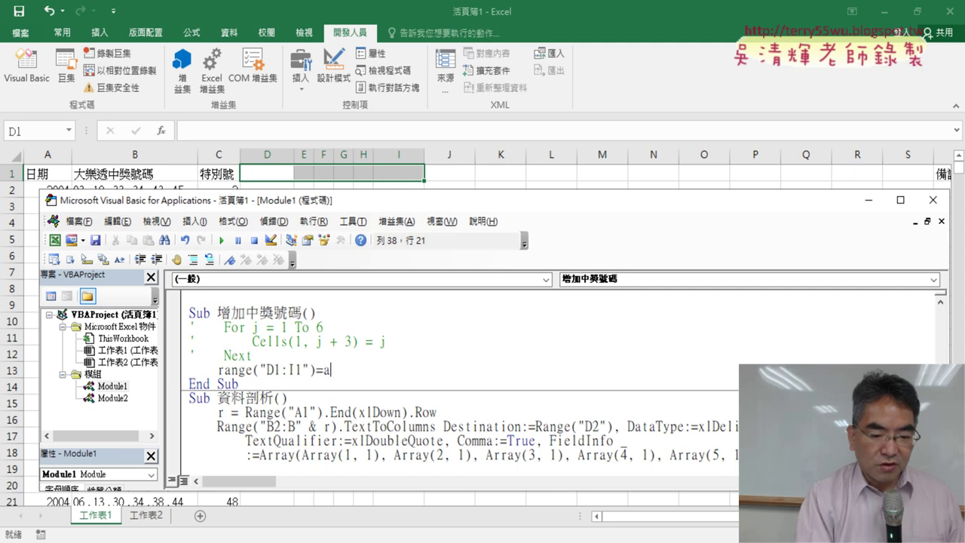
type("rray")
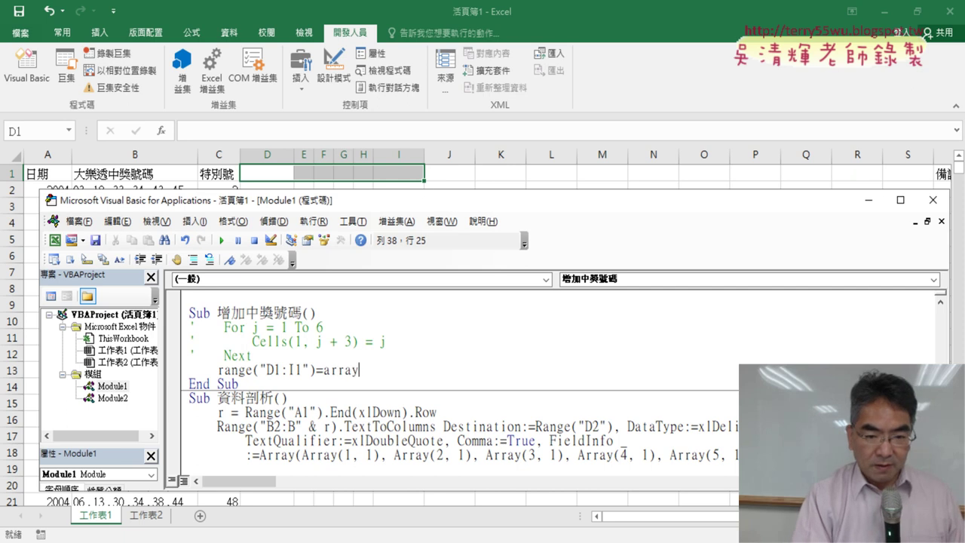
type("(1")
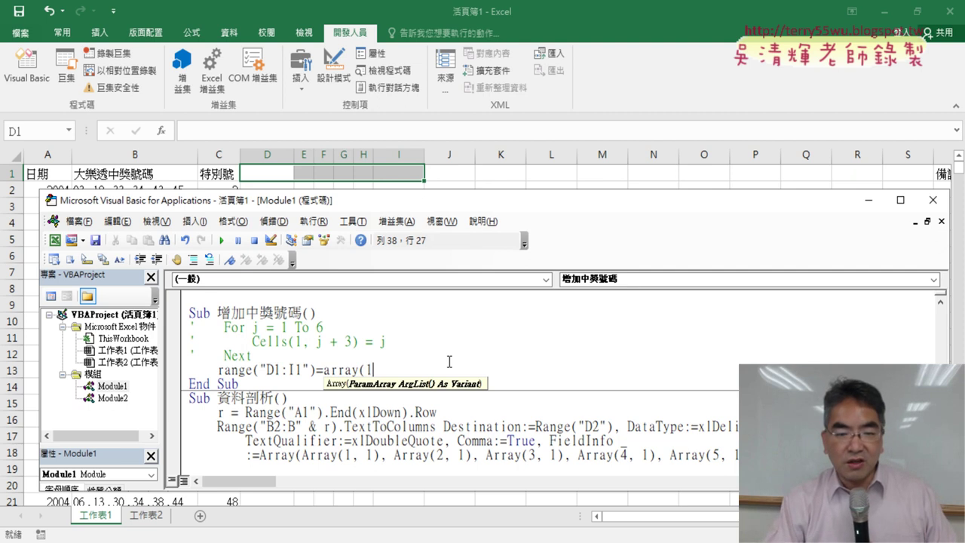
type(",")
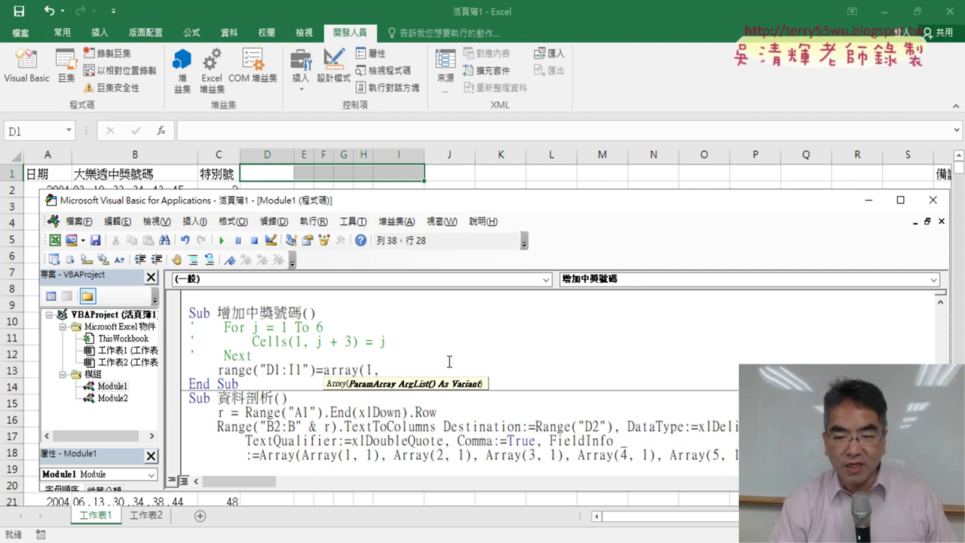
type("2")
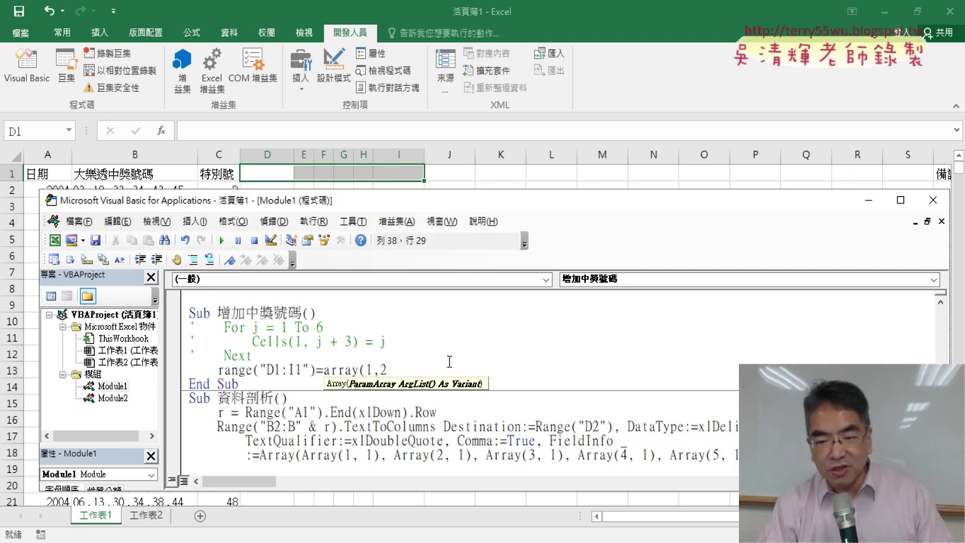
type(",3")
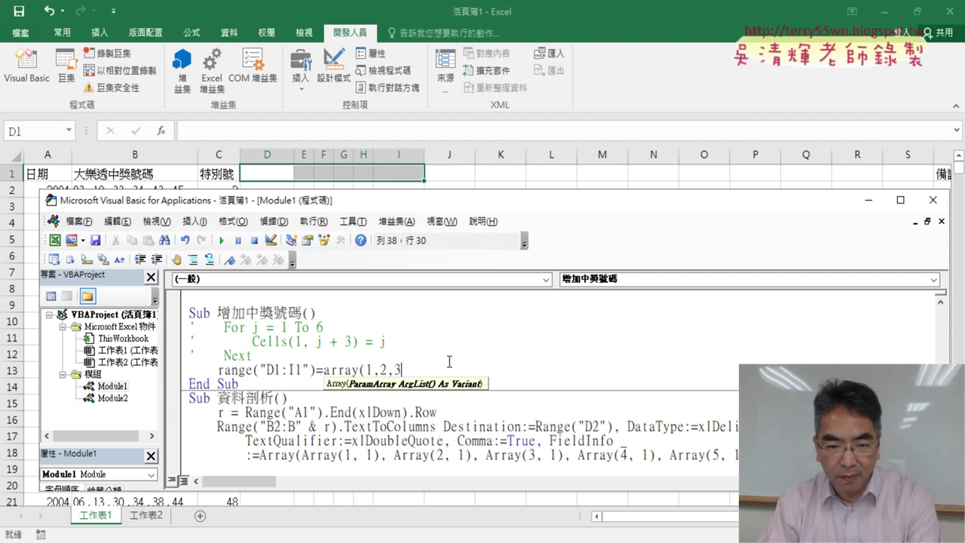
type(",4,5,6")
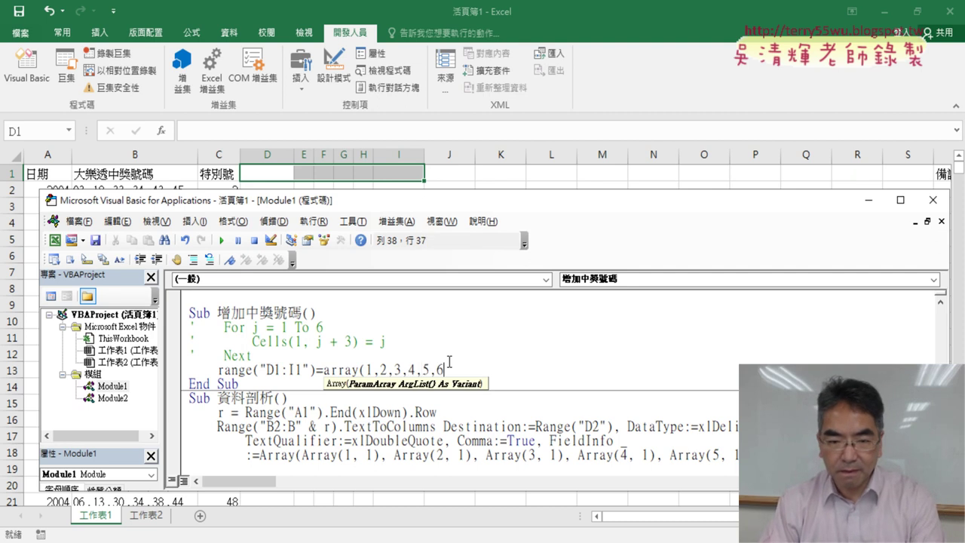
type(")")
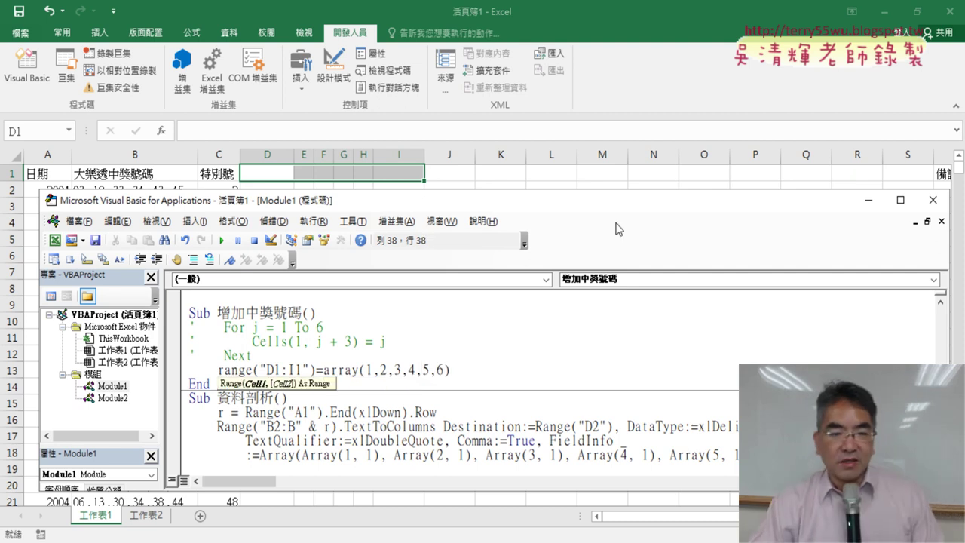
left_click(450, 395)
left_click_drag(332, 371, 495, 370)
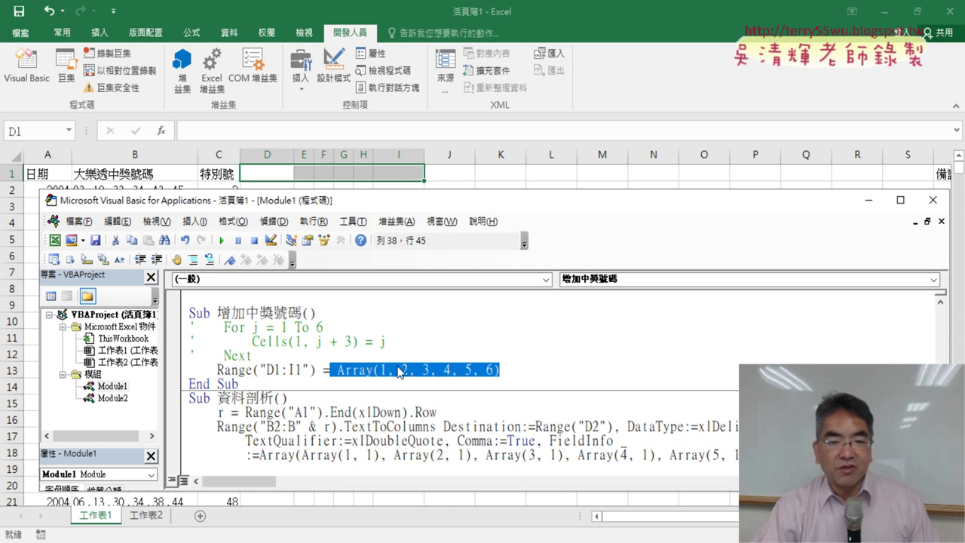
left_click_drag(253, 369, 315, 369)
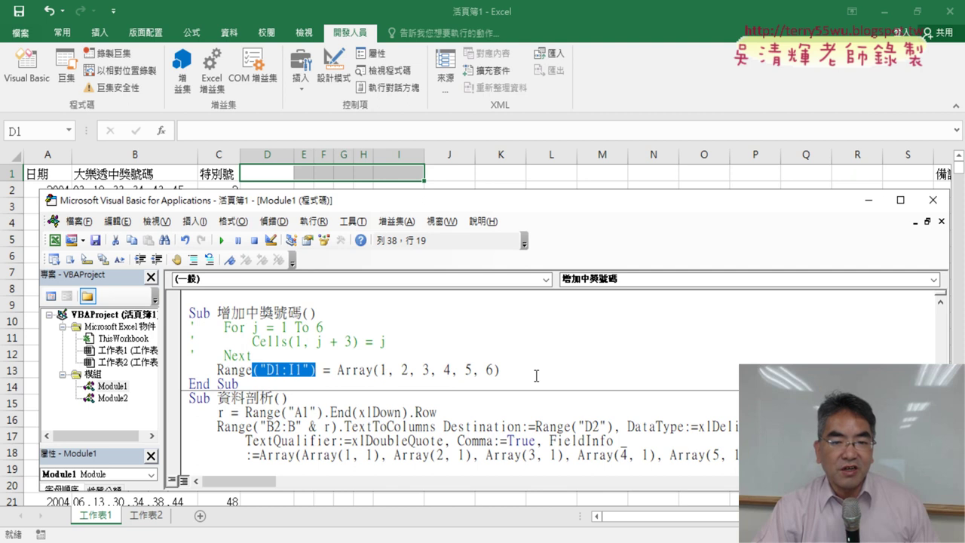
left_click_drag(536, 376, 345, 374)
left_click(280, 371)
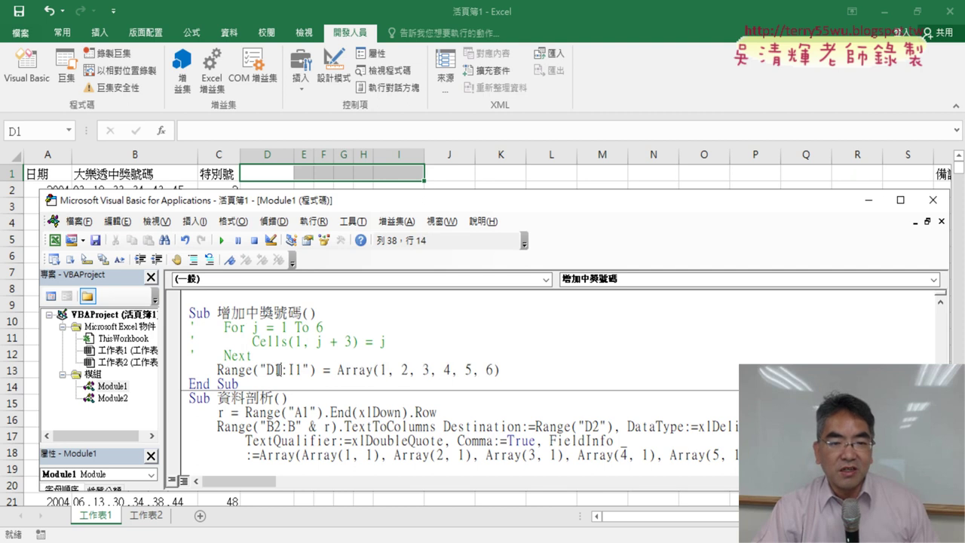
- Step through 增加中獎號碼 with F8 so the Array line fills D1:I1 with 1–6, then end the run
key("F8")
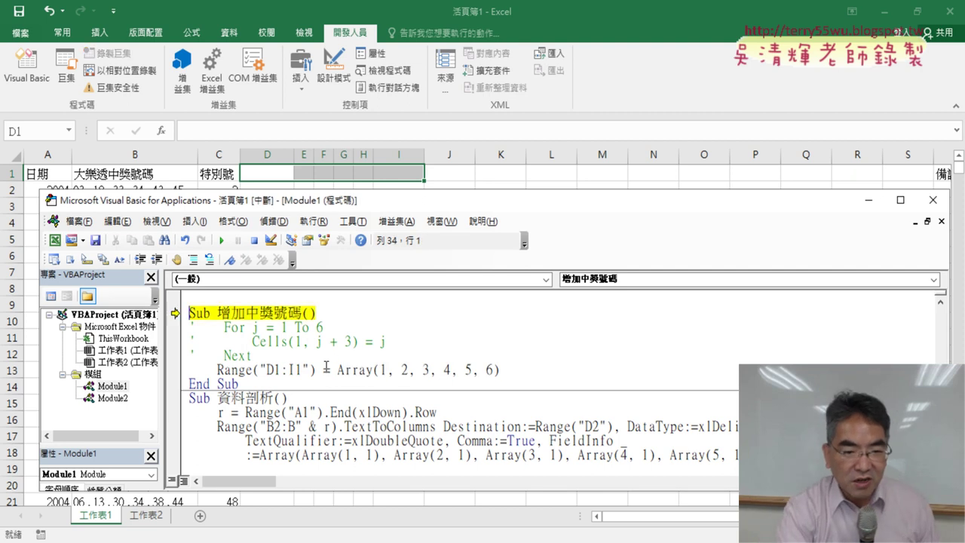
key("F8")
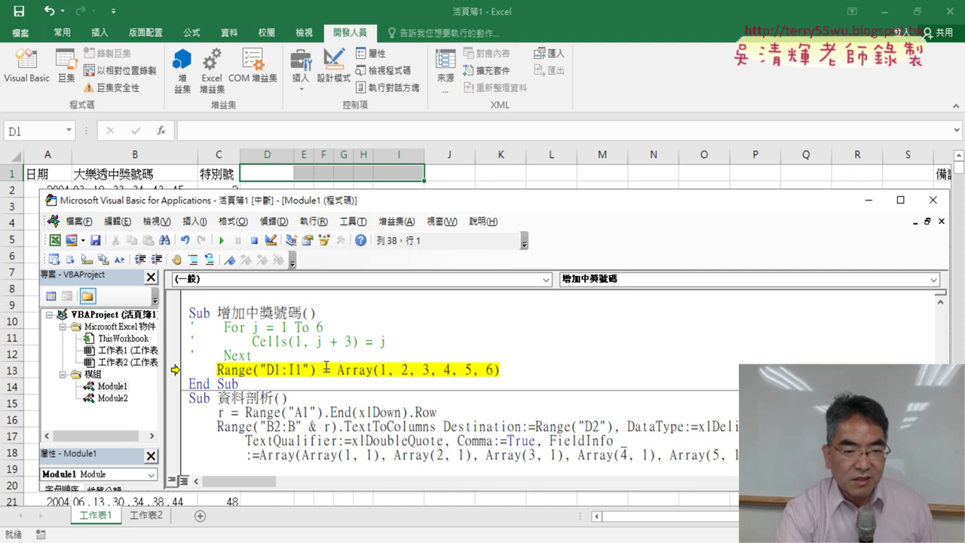
key("F8")
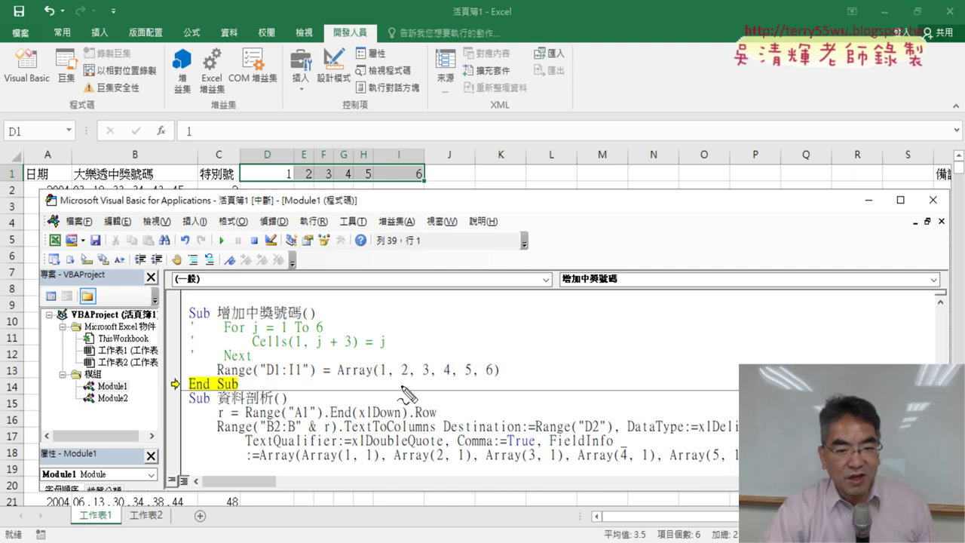
left_click_drag(374, 374, 488, 372)
mouse_move(428, 354)
left_mouse_down()
mouse_move(294, 361)
mouse_move(309, 367)
left_mouse_up()
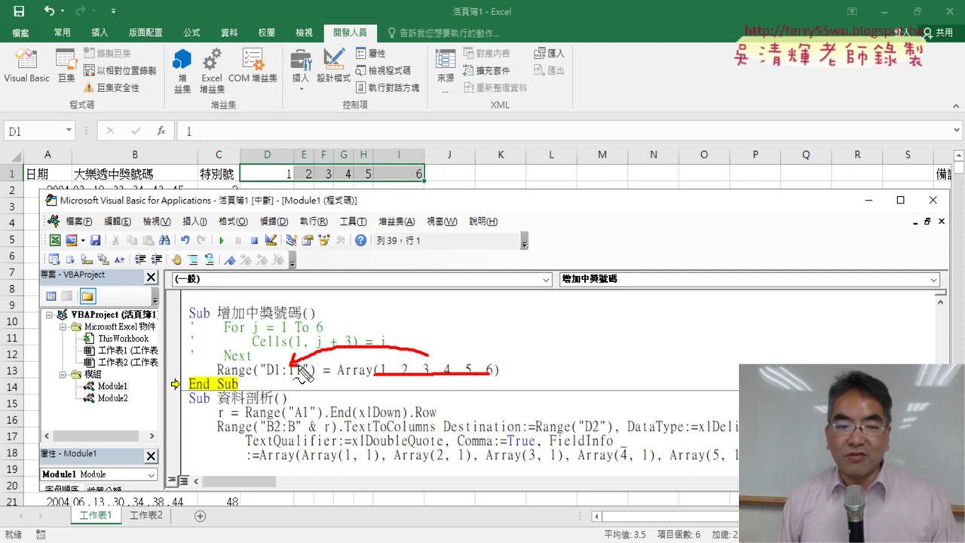
key("Escape")
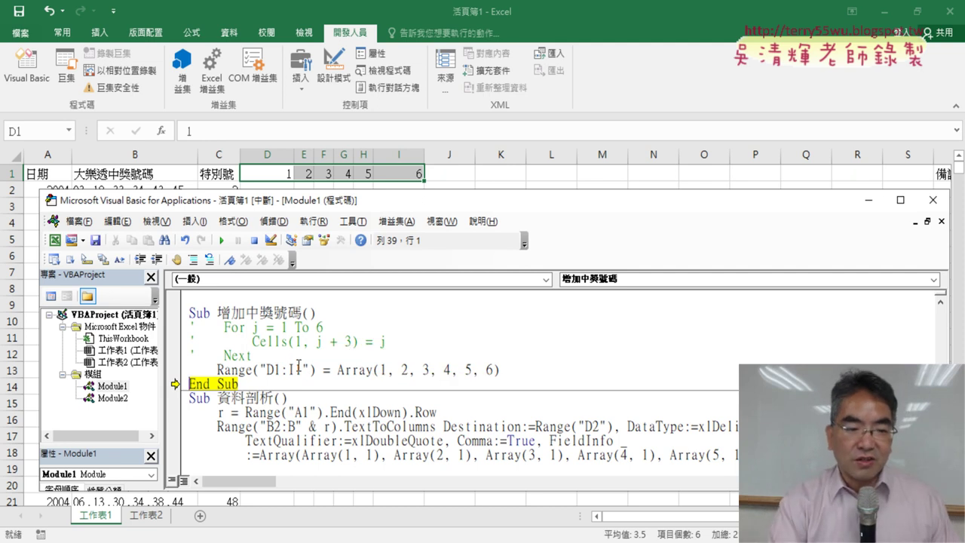
key("F8")
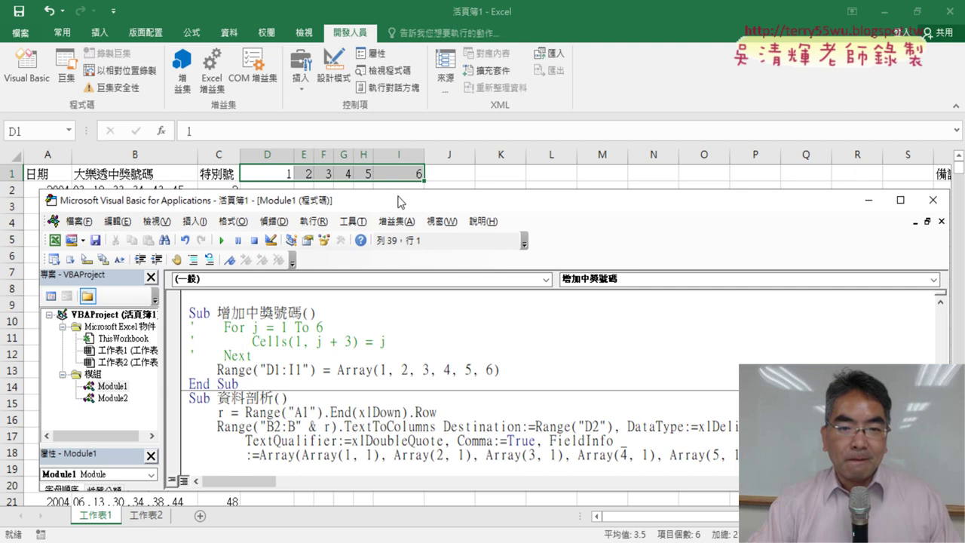
- Move the code window aside and try deleting the 資料剖析 procedure, then undo it
left_click_drag(398, 207, 575, 206)
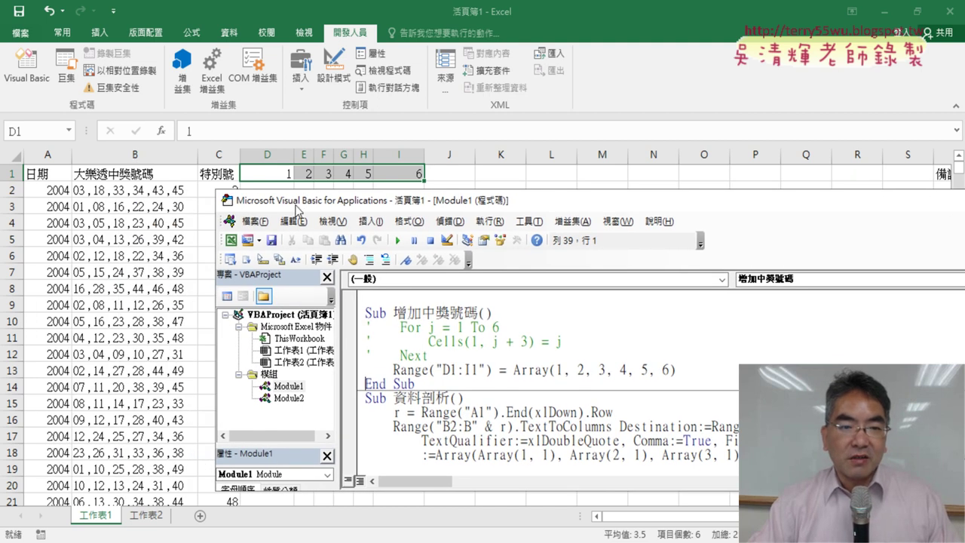
left_click_drag(283, 200, 280, 238)
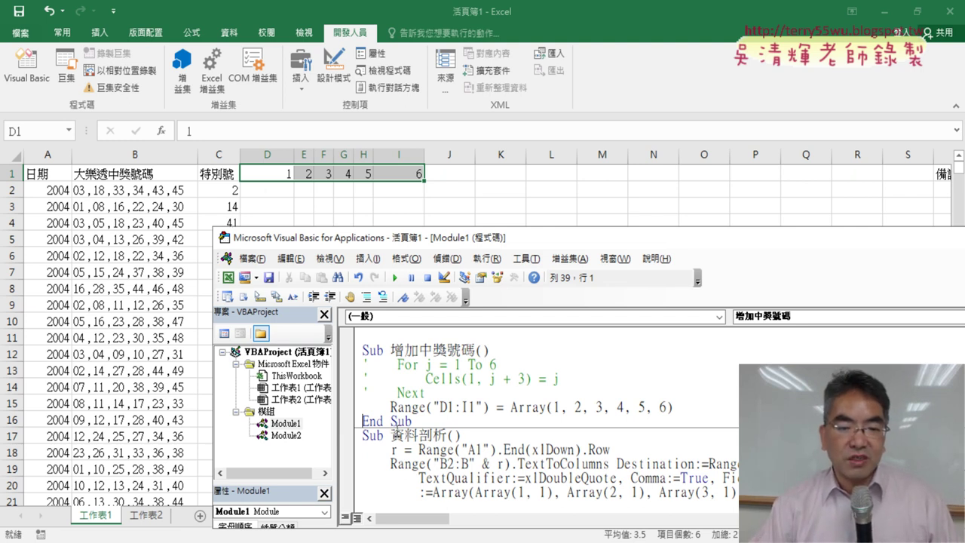
left_click_drag(390, 434, 419, 435)
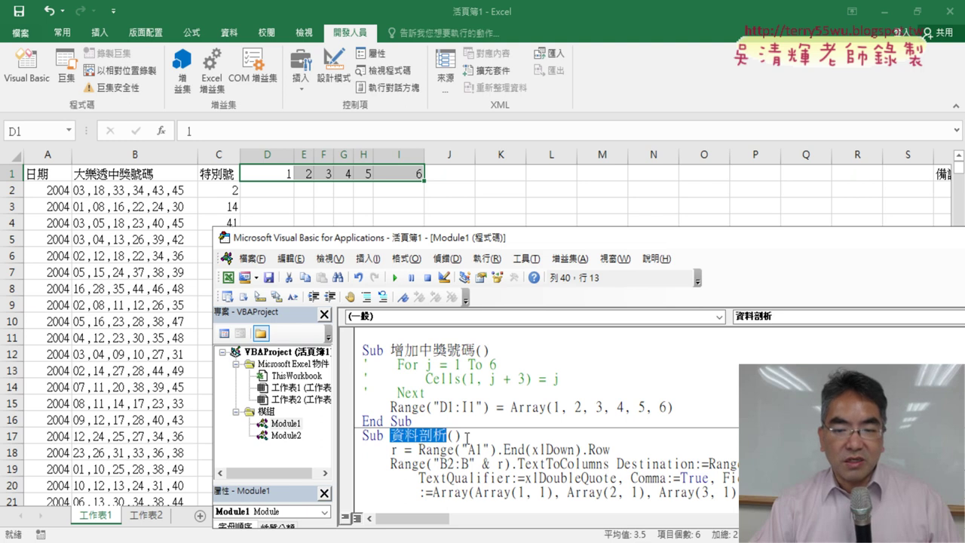
scroll(467, 438, "down", 2)
left_click_drag(444, 421, 356, 351)
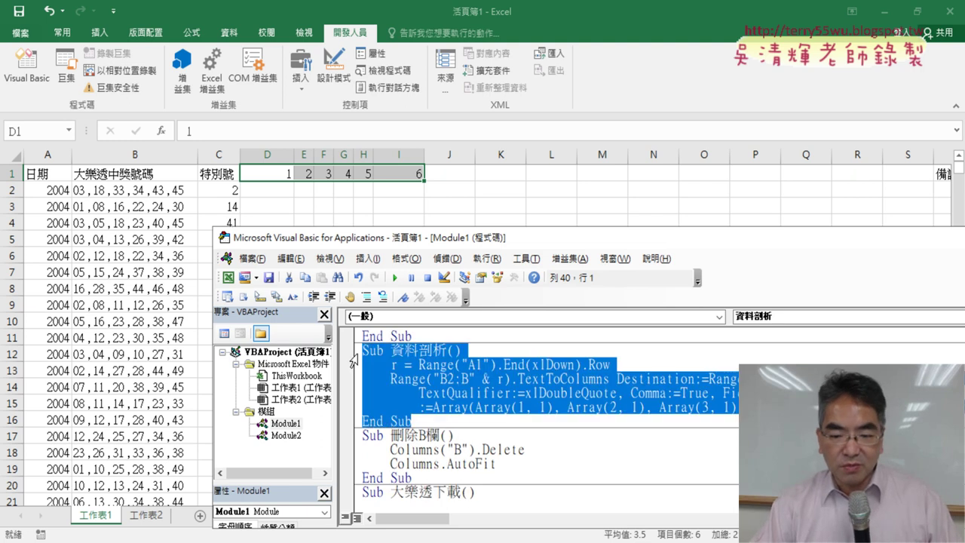
key("Delete")
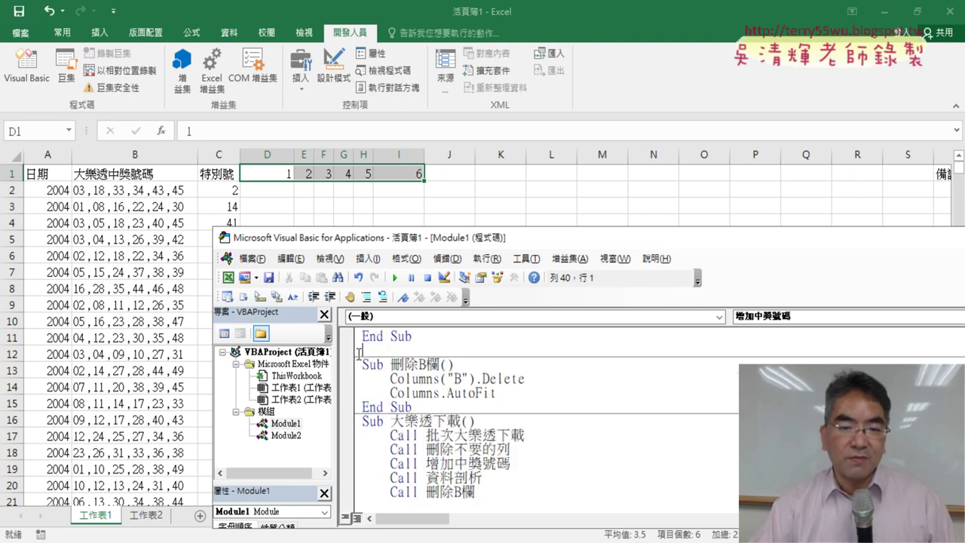
key("ctrl+z")
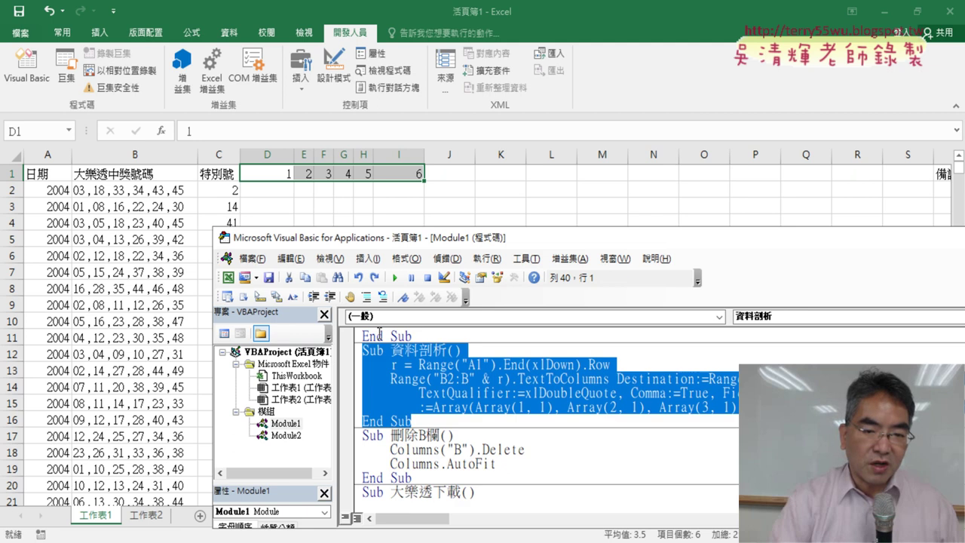
- Cut the whole 資料剖析 procedure from Module1 and return to the worksheet
left_click_drag(446, 350, 391, 350)
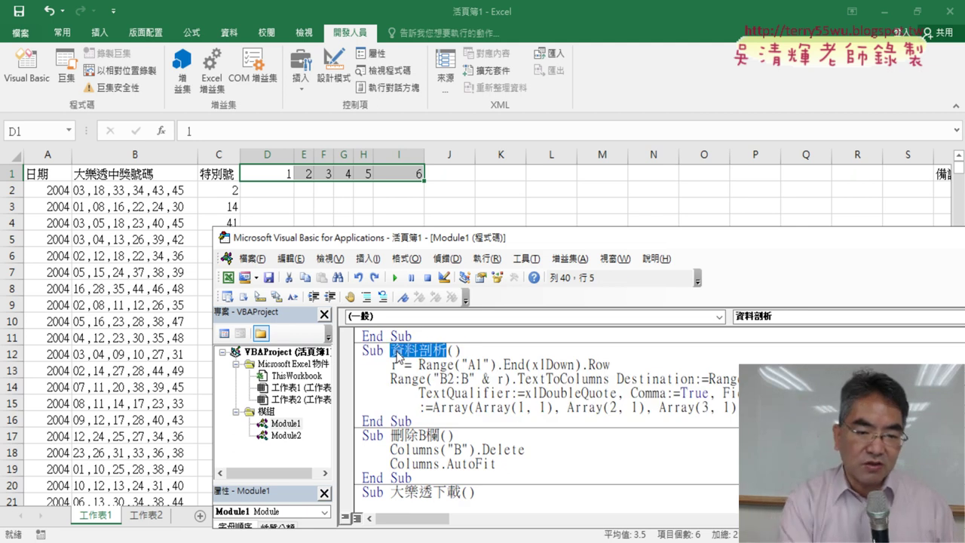
left_click_drag(423, 422, 359, 352)
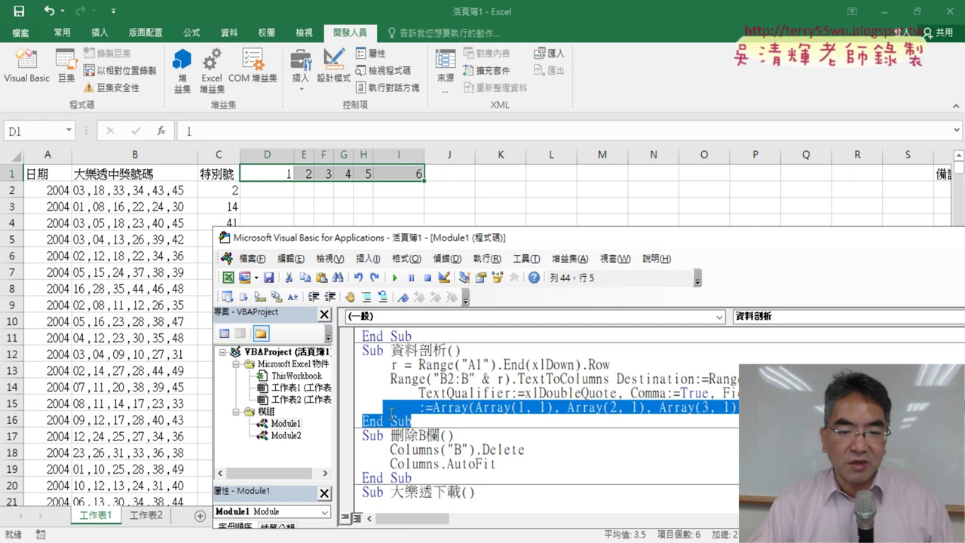
key("ctrl+x")
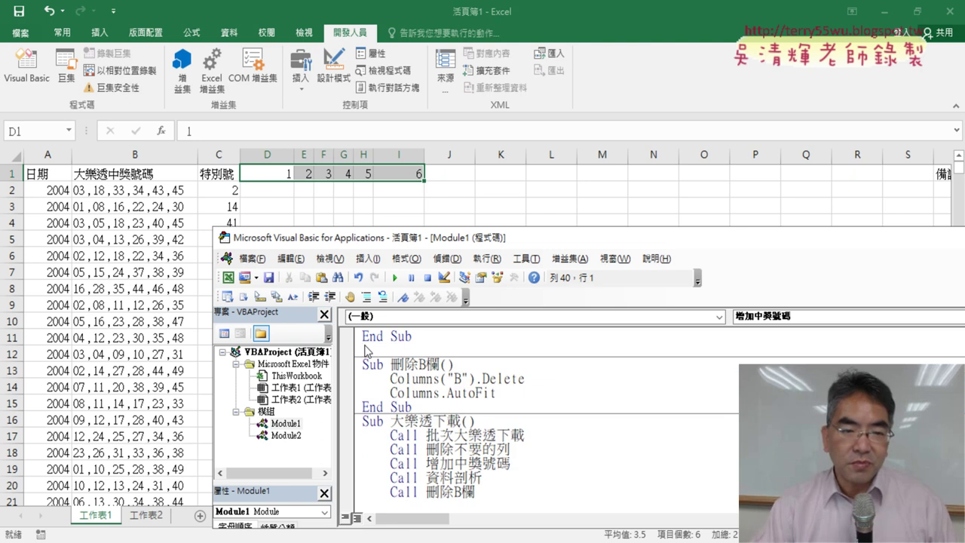
left_click(145, 250)
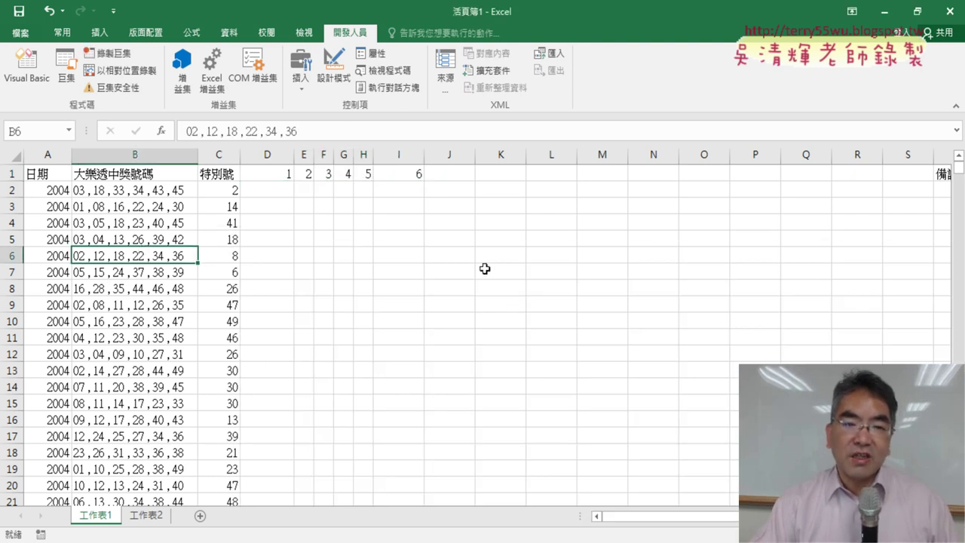
left_click_drag(267, 179, 403, 174)
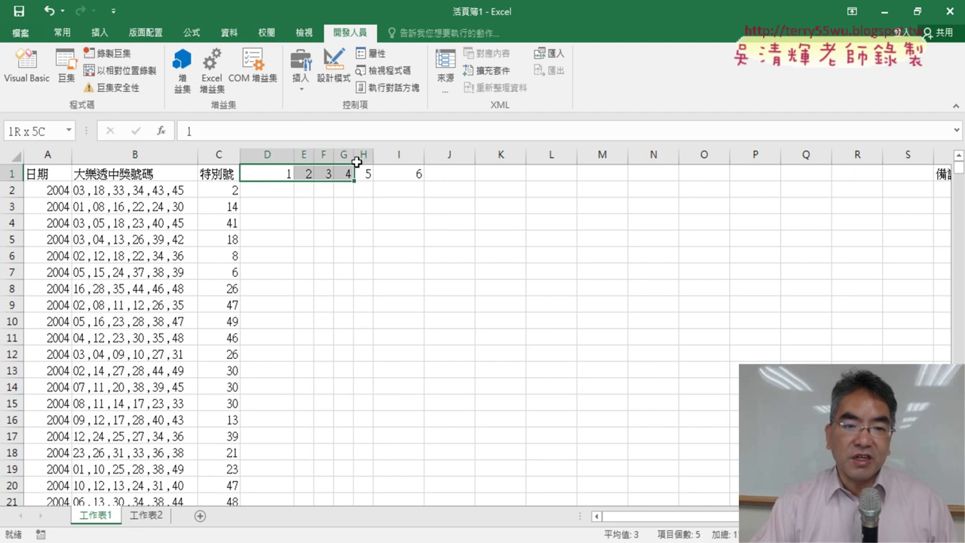
left_click(162, 188)
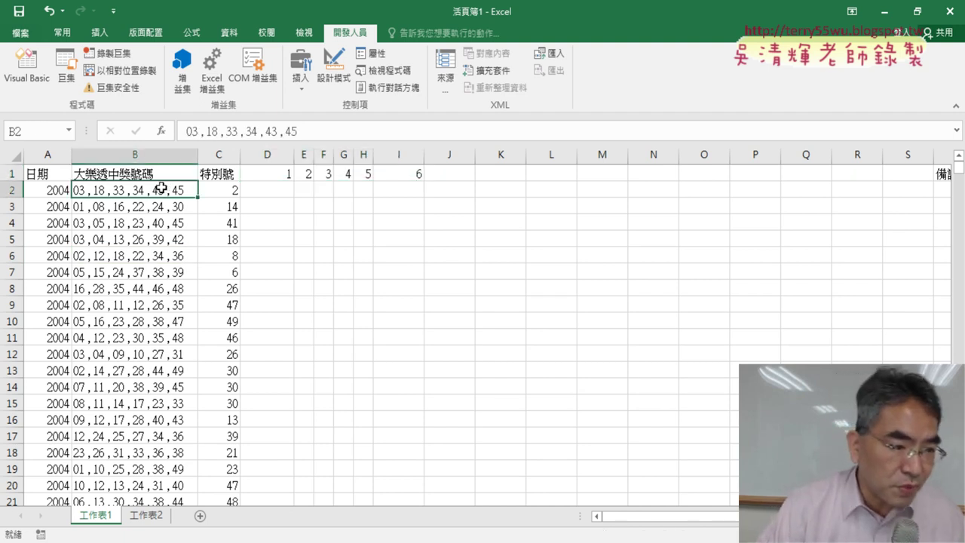
key("ctrl+shift+Down")
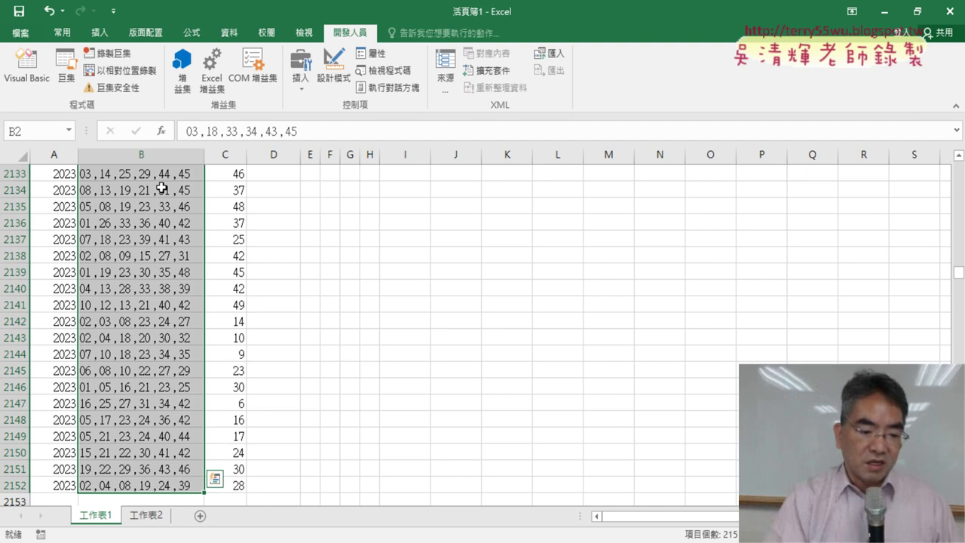
left_click(417, 287)
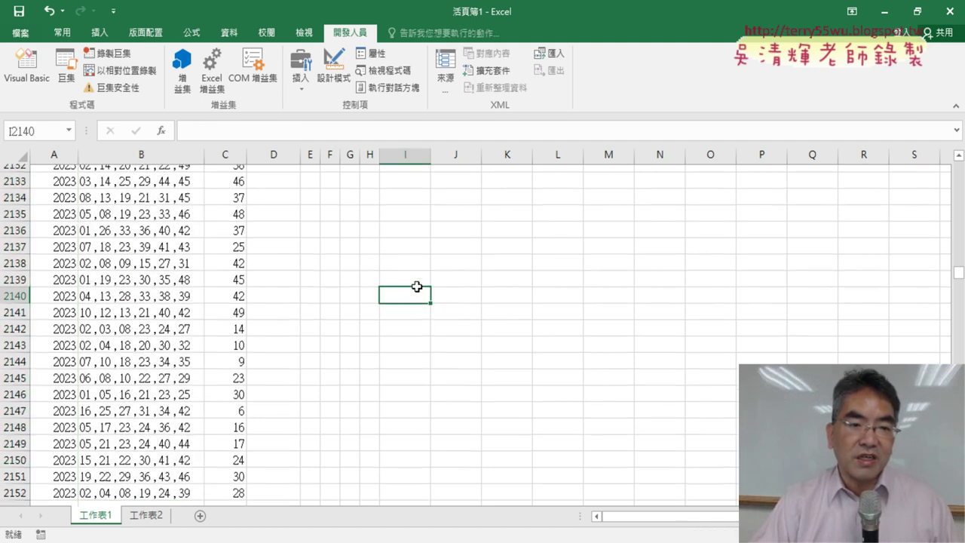
scroll(417, 287, "up", 10)
scroll(417, 286, "up", 10)
scroll(417, 286, "up", 9)
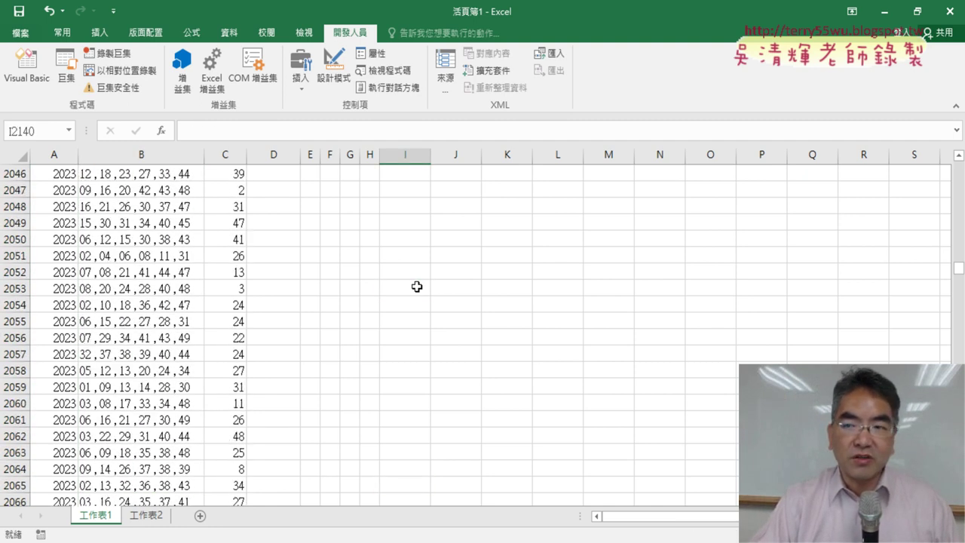
left_click(163, 271)
key("ctrl+Up")
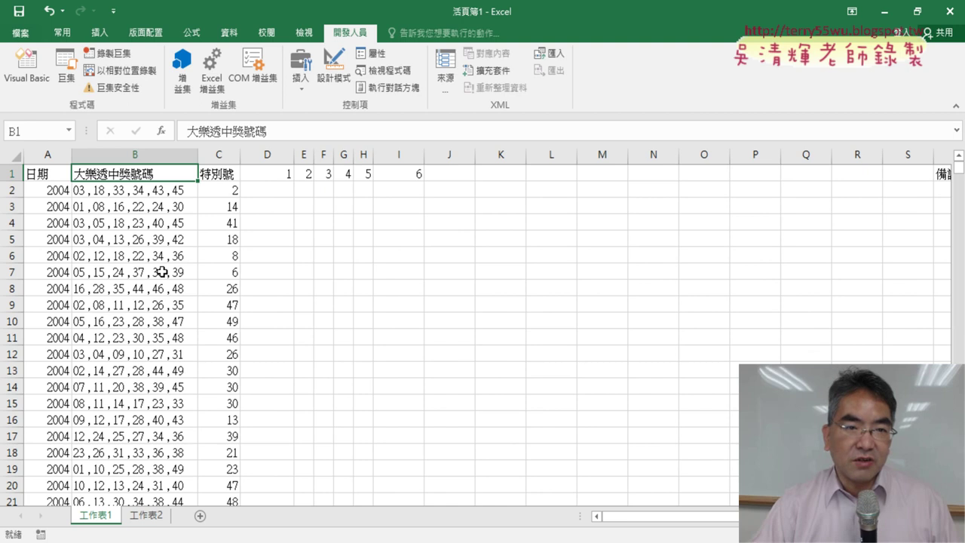
- Start recording a macro named 資料剖析 and select the column B numbers B2:B2152
left_click(101, 55)
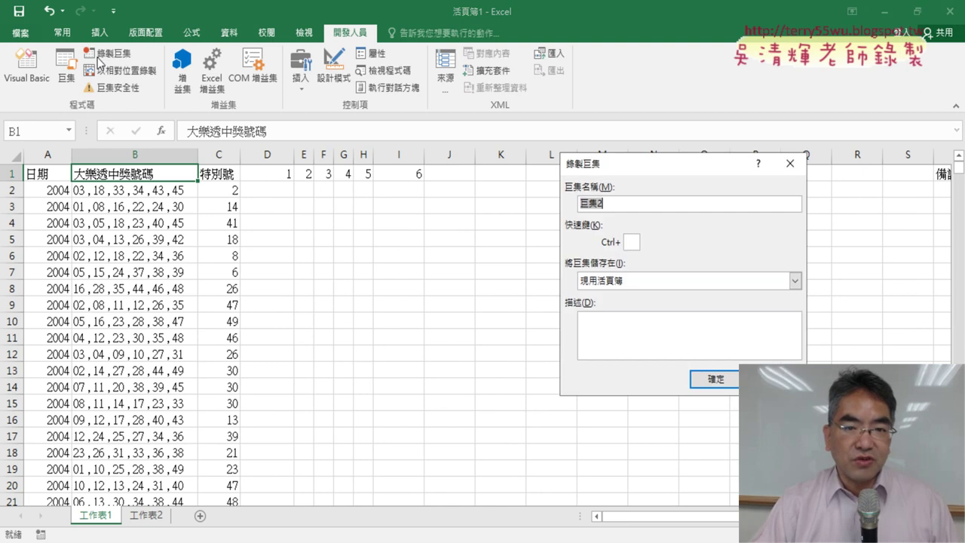
type("資料剖析")
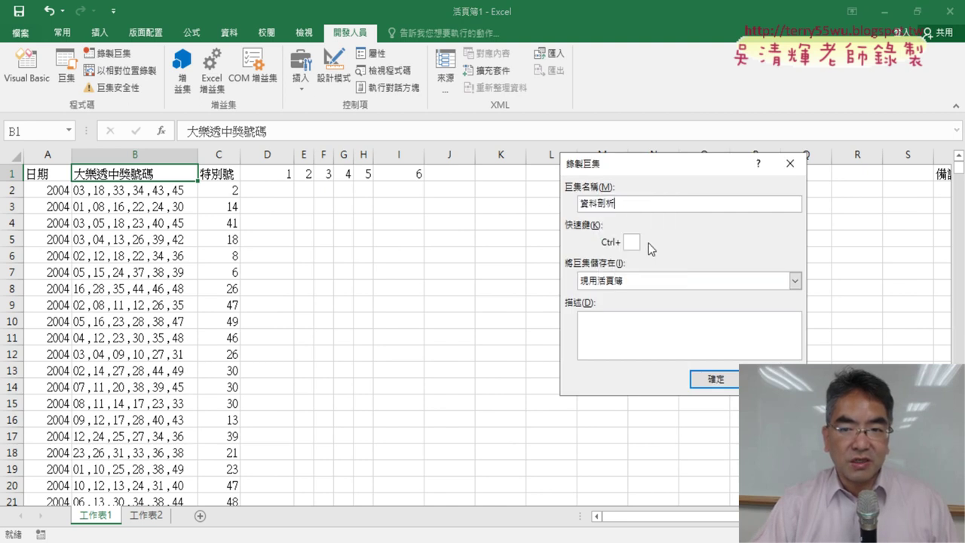
left_click(721, 382)
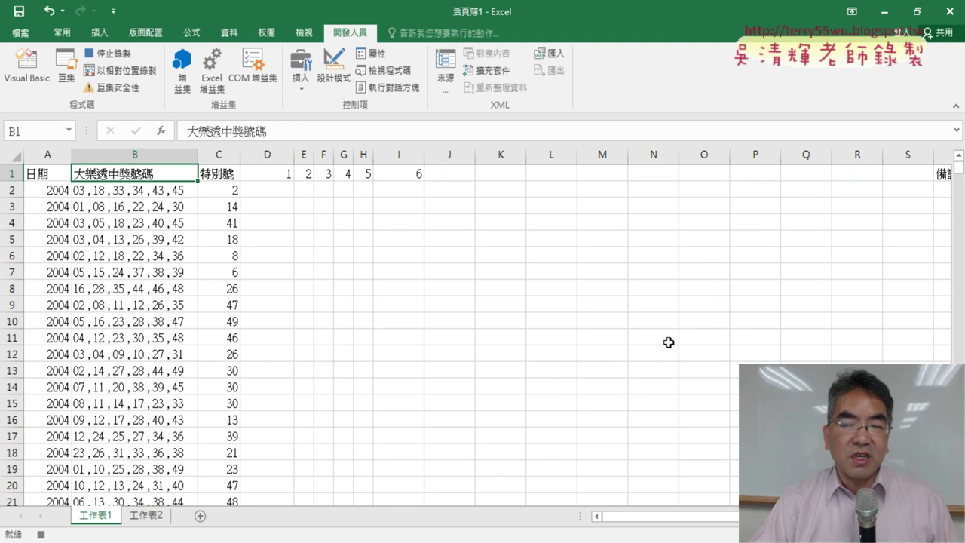
left_click(150, 193)
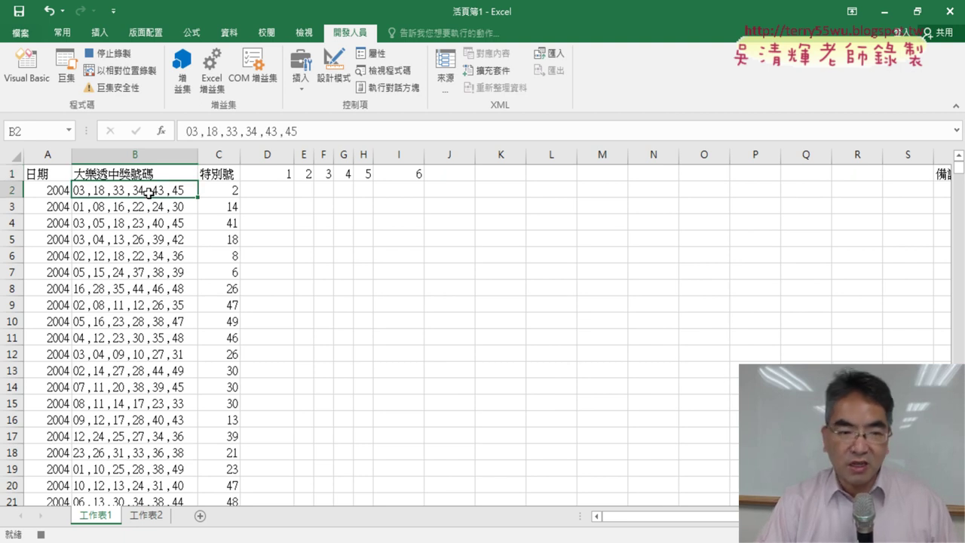
key("ctrl+shift+Down")
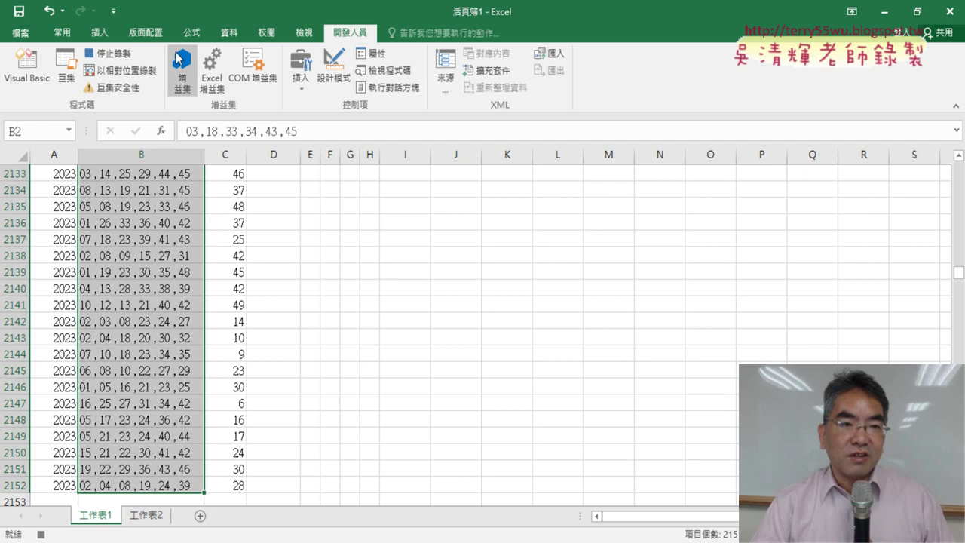
- Split column B's draws by comma with Text to Columns, outputting to destination $D$2
left_click(230, 34)
left_click(542, 87)
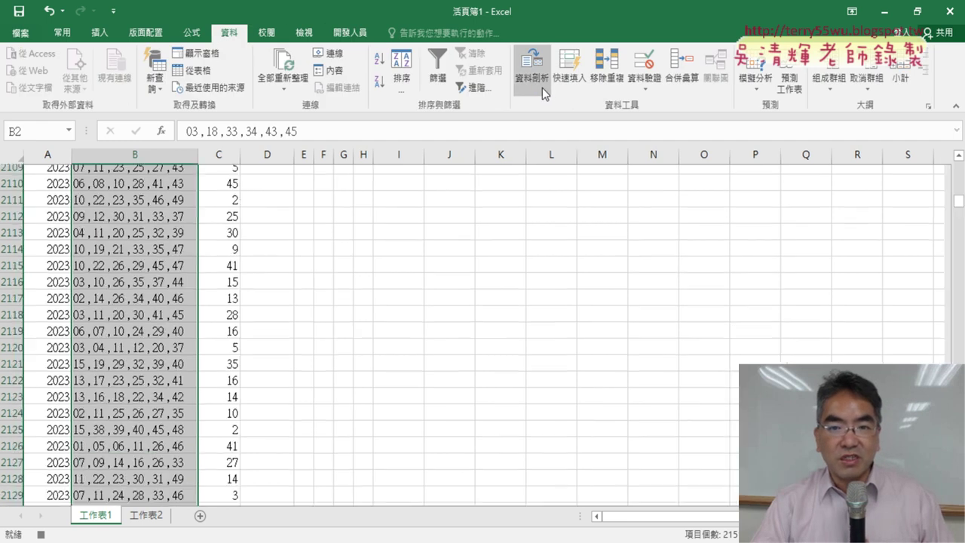
left_click(546, 202)
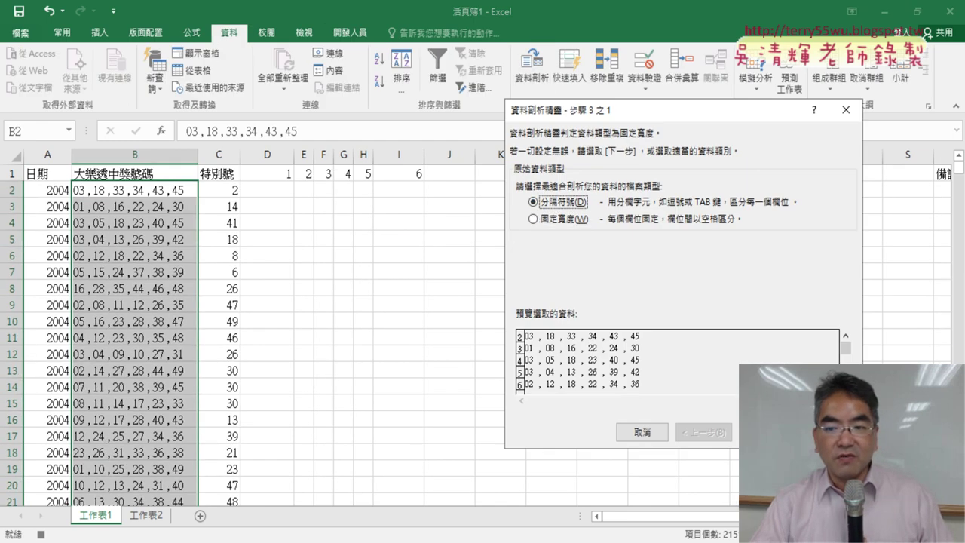
left_click(765, 431)
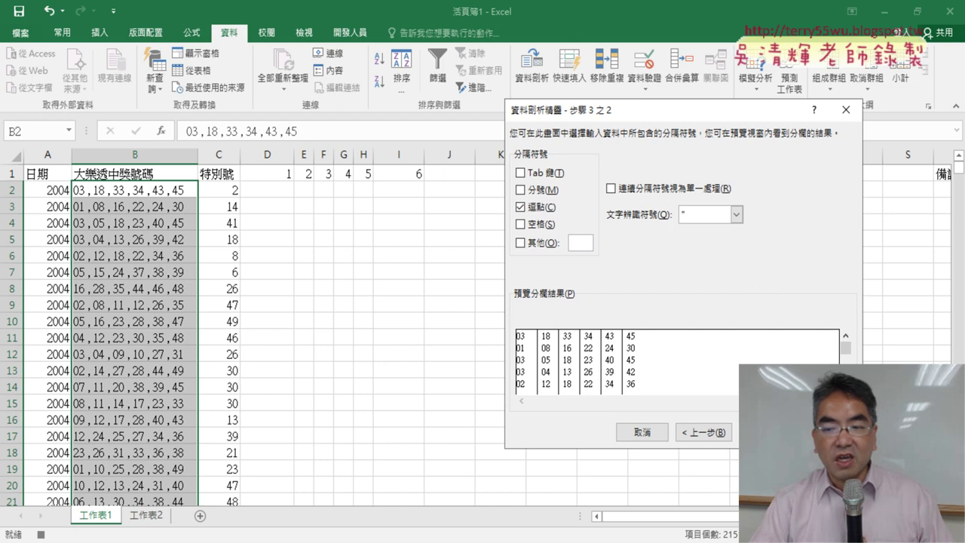
left_click(765, 432)
left_click(616, 254)
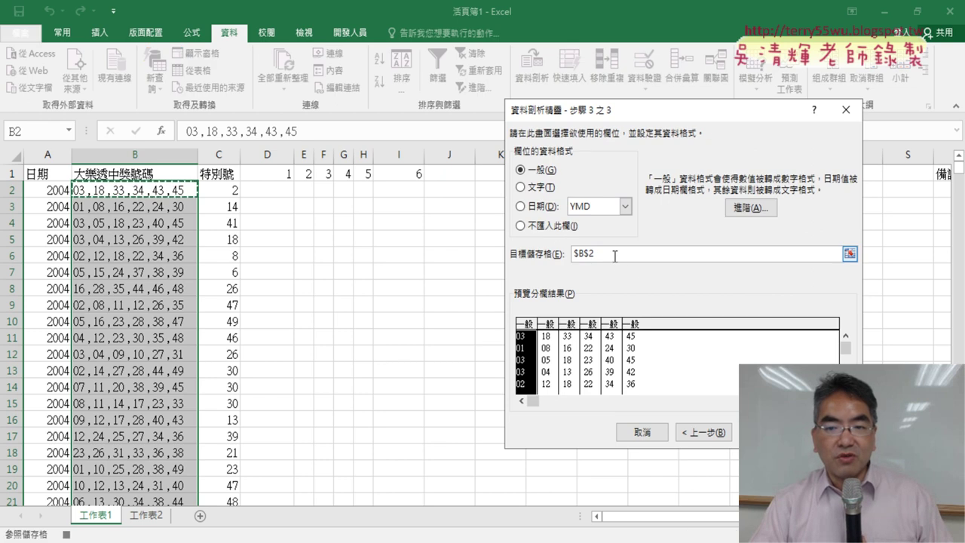
double_click(616, 254)
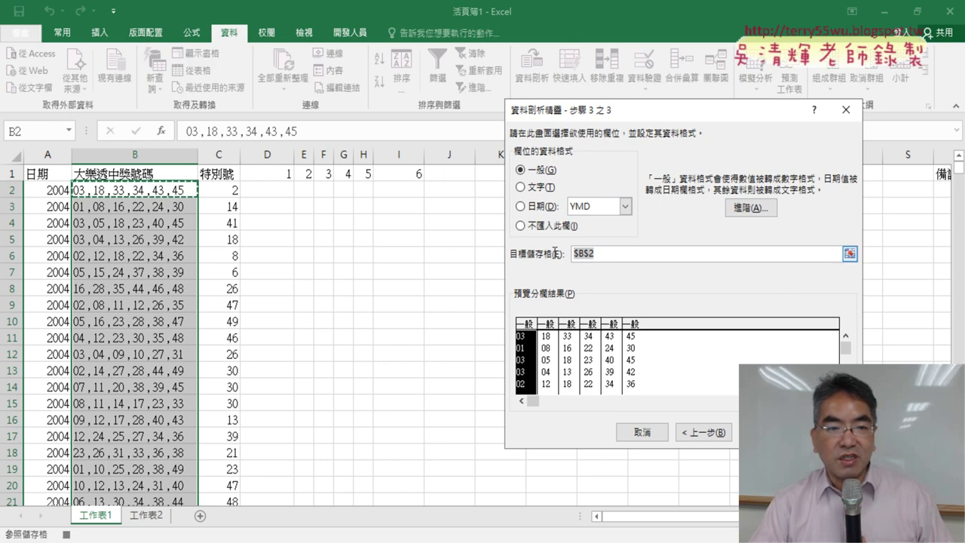
left_click(274, 189)
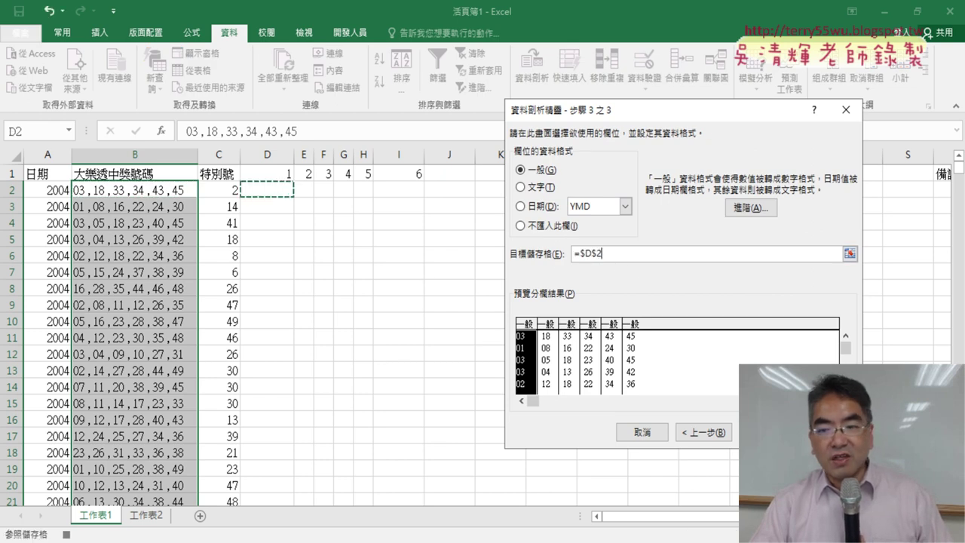
key("Tab")
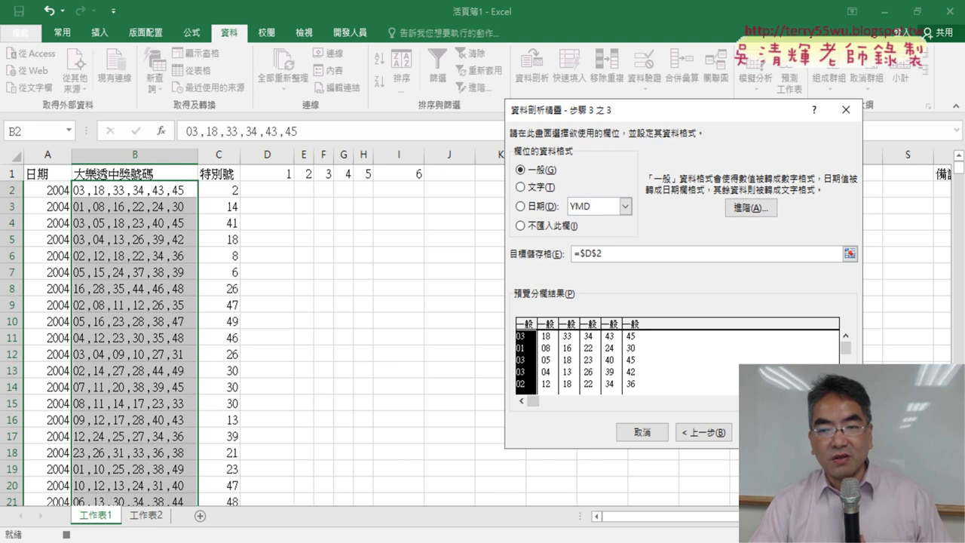
key("Return")
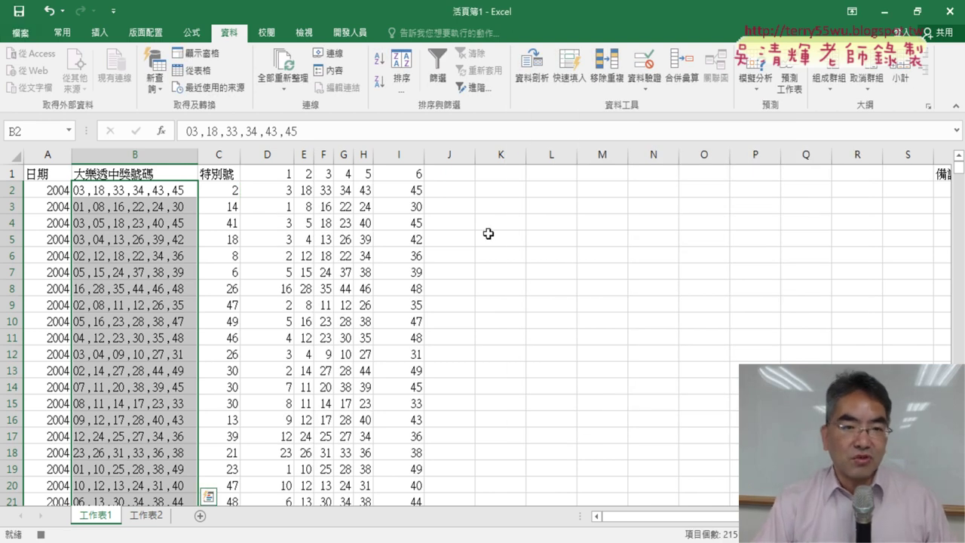
- Open the recorded 資料剖析 macro's code in the VBA editor
left_click(361, 32)
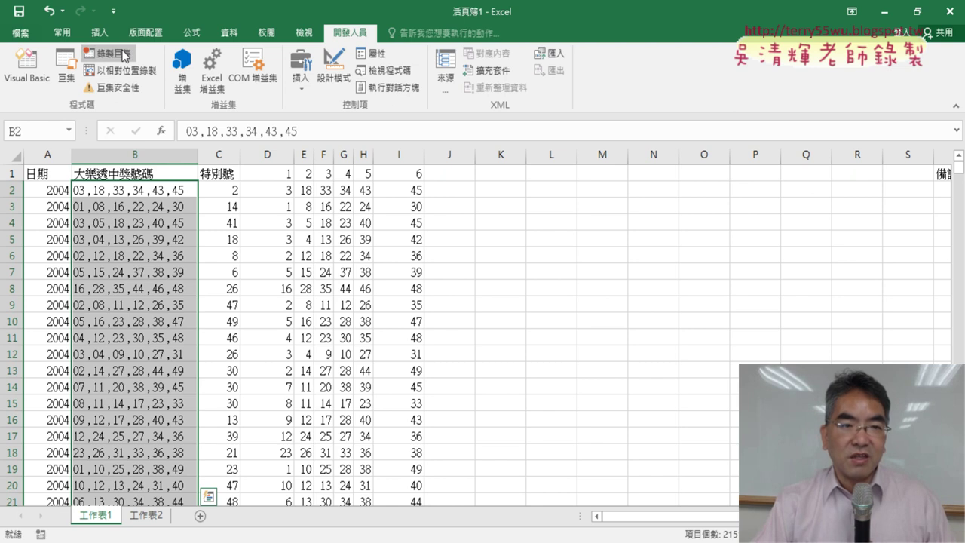
left_click(73, 75)
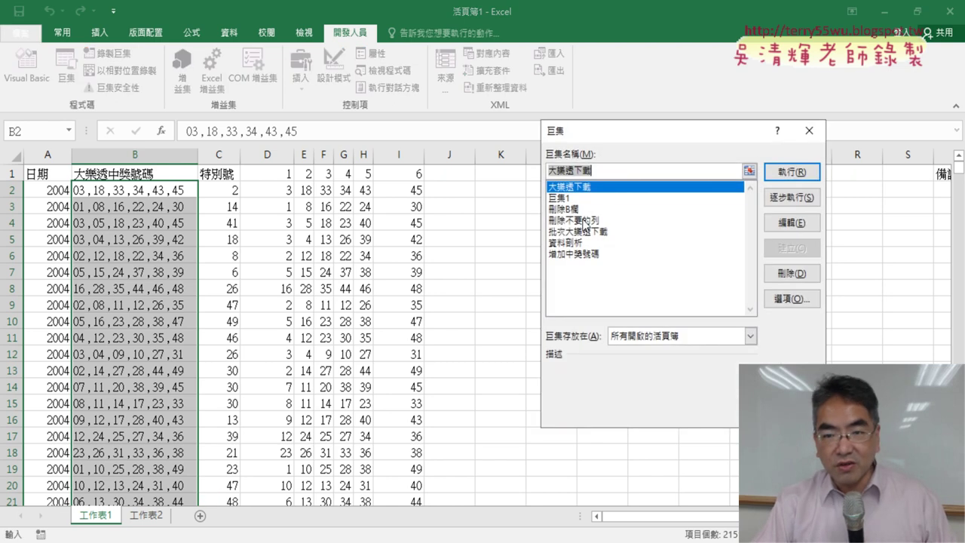
left_click(585, 243)
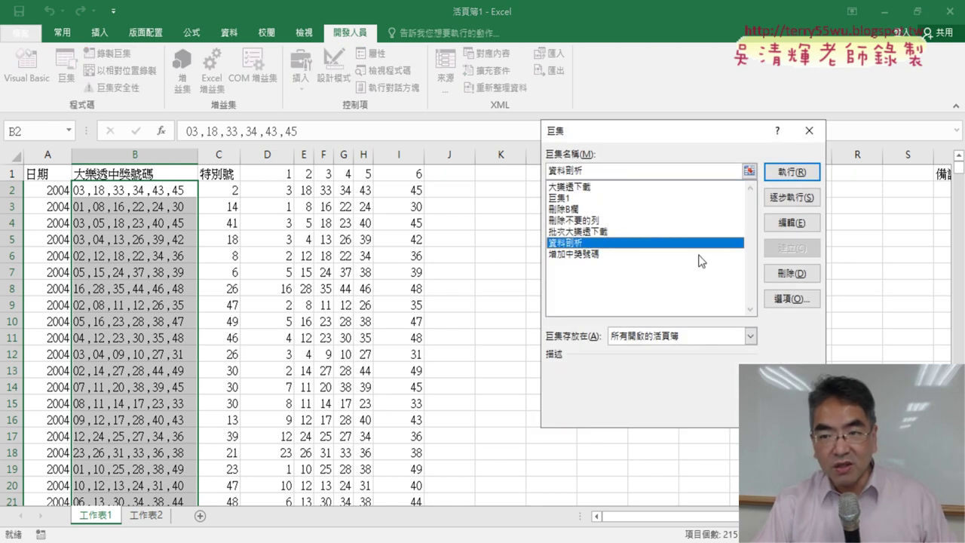
left_click(791, 223)
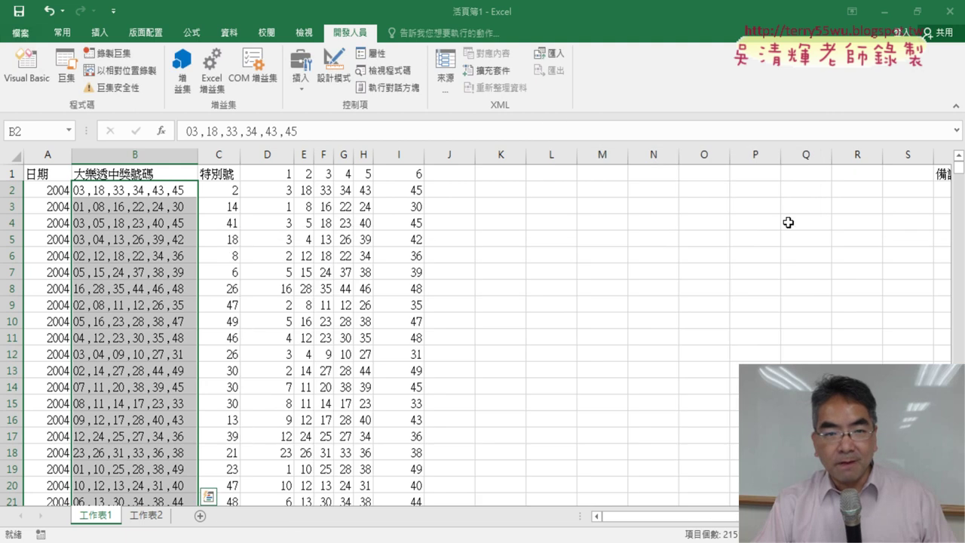
- Delete the comment lines under Sub 資料剖析() in Module2
mouse_move(456, 220)
left_mouse_down()
mouse_move(458, 236)
mouse_move(435, 66)
left_mouse_up()
scroll(435, 189, "down", 1)
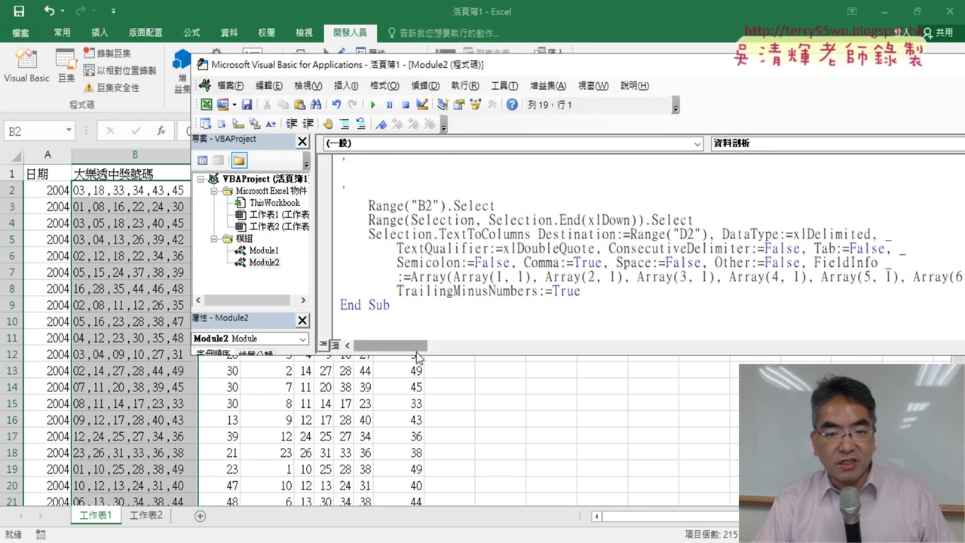
left_click_drag(418, 356, 417, 491)
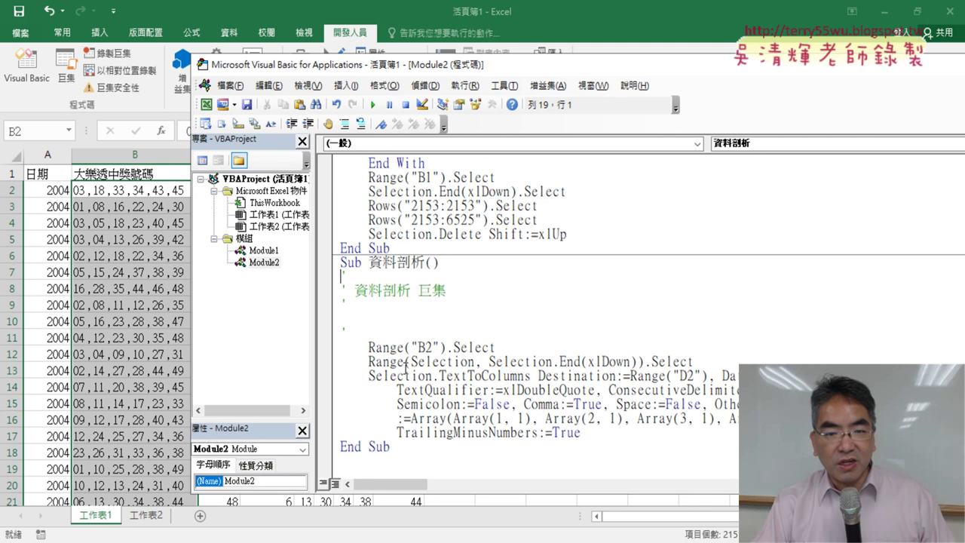
left_click_drag(341, 332, 342, 273)
key("Delete")
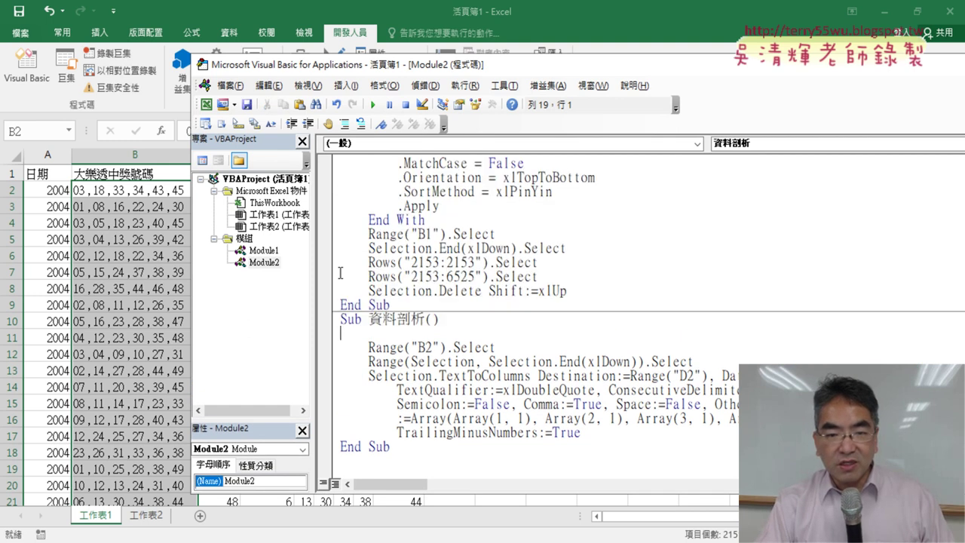
key("Delete")
- Cut the Sub 資料剖析 block from Module2 and paste it into Module1
left_click_drag(402, 450, 325, 330)
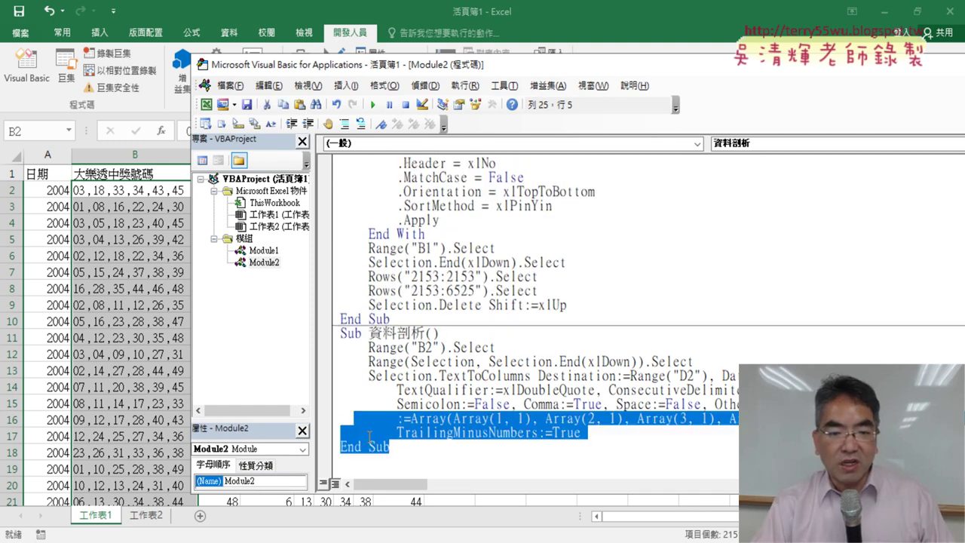
right_click(375, 354)
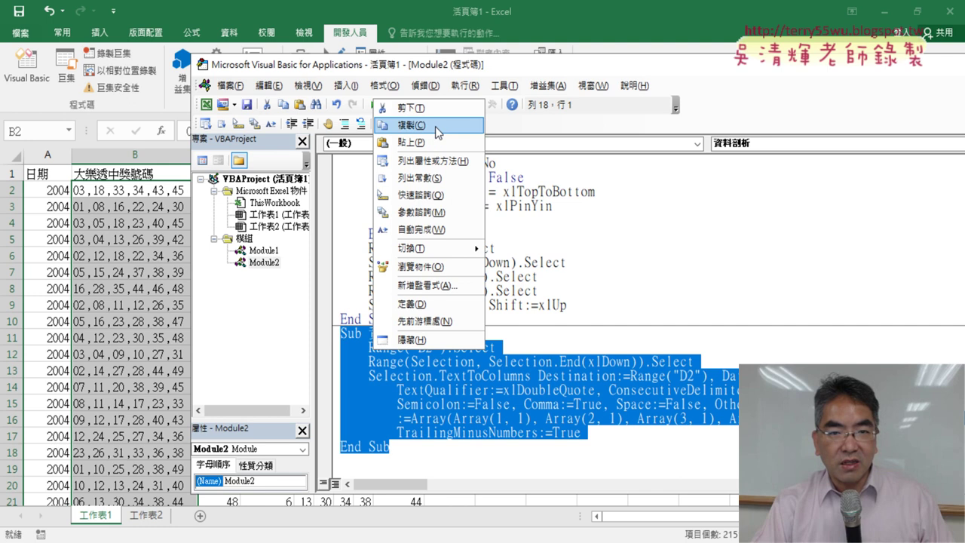
left_click(415, 105)
double_click(264, 250)
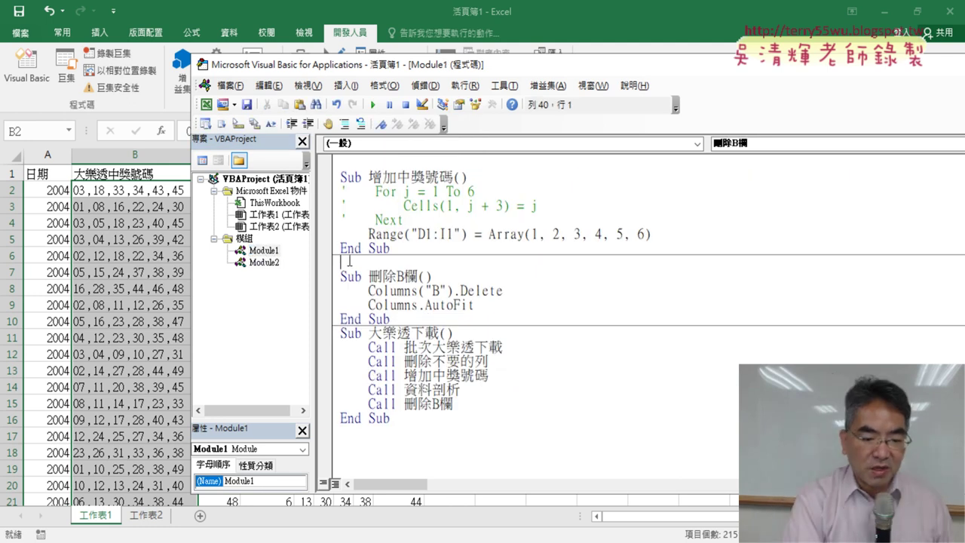
key("ctrl+v")
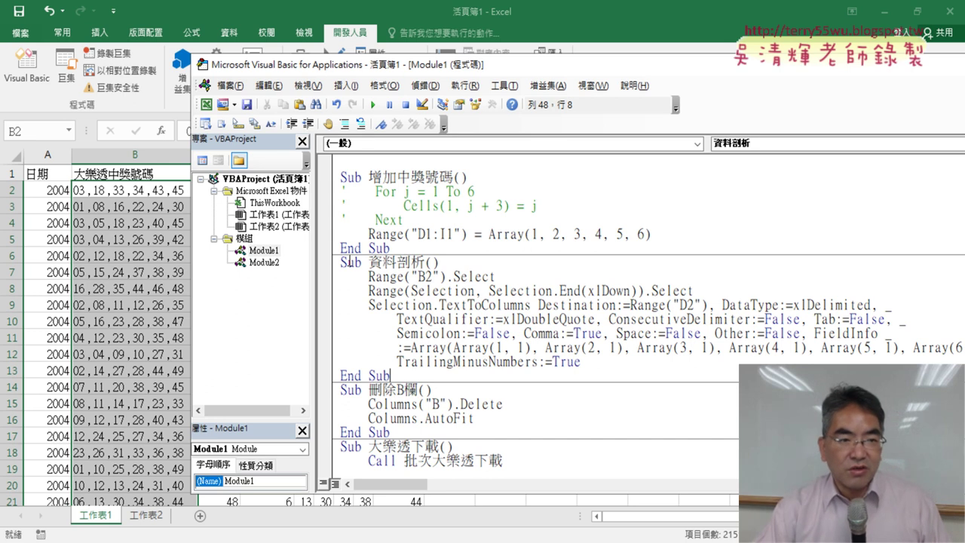
mouse_move(446, 66)
left_mouse_down()
mouse_move(603, 52)
mouse_move(614, 59)
left_mouse_up()
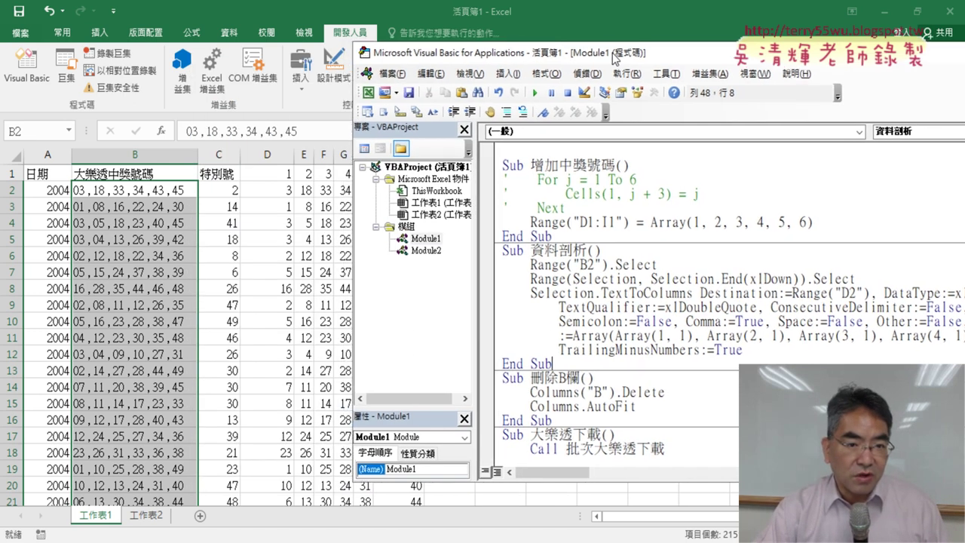
- Clear the split numbers from D2 through column I down to the last row
left_click(264, 189)
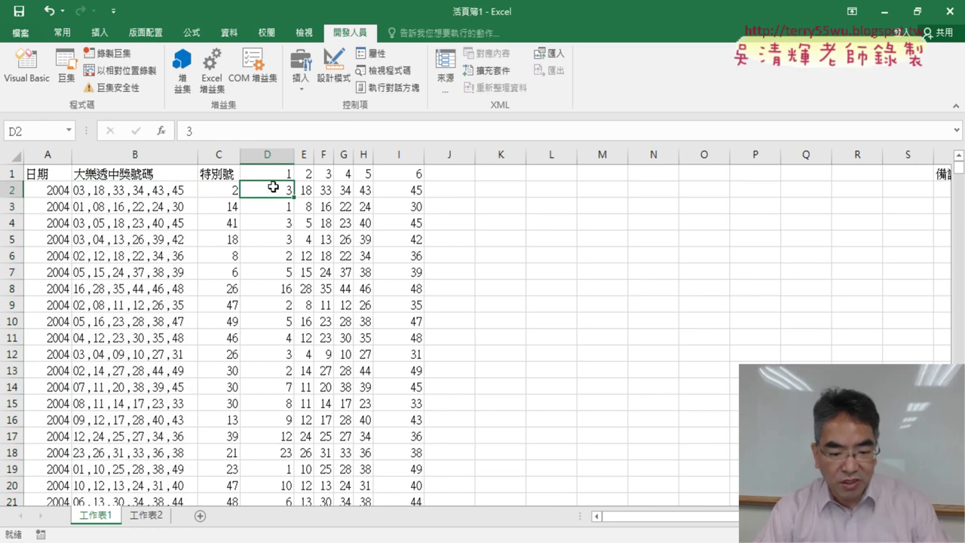
key("ctrl+shift+Right")
key("ctrl+shift+Down")
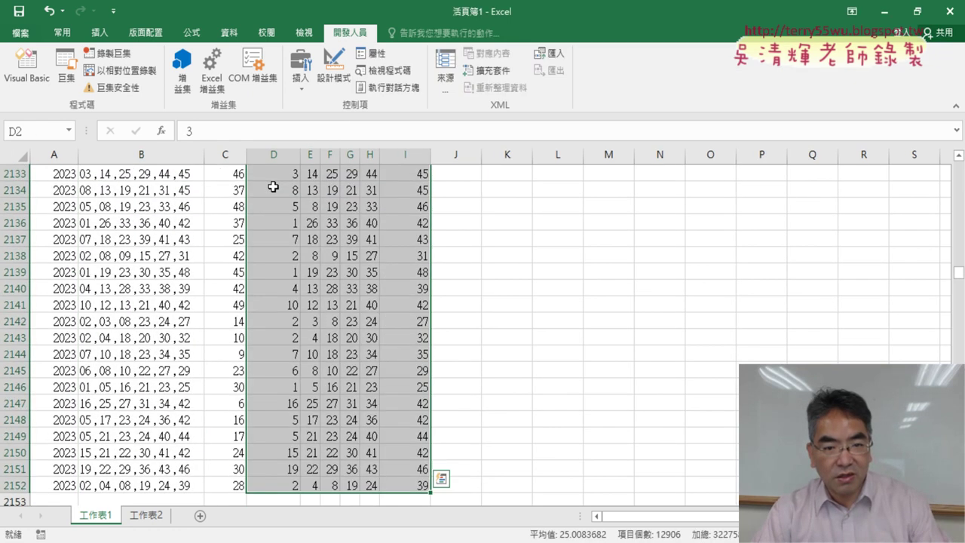
key("Delete")
key("ctrl+BackSpace")
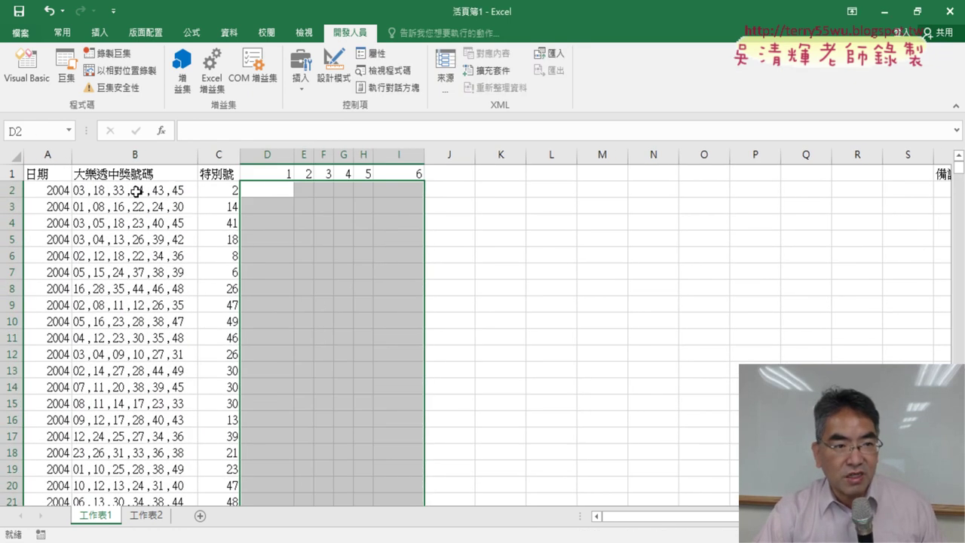
- Step through the 資料剖析 macro with F8 until it re-splits column B and ends
left_click(27, 68)
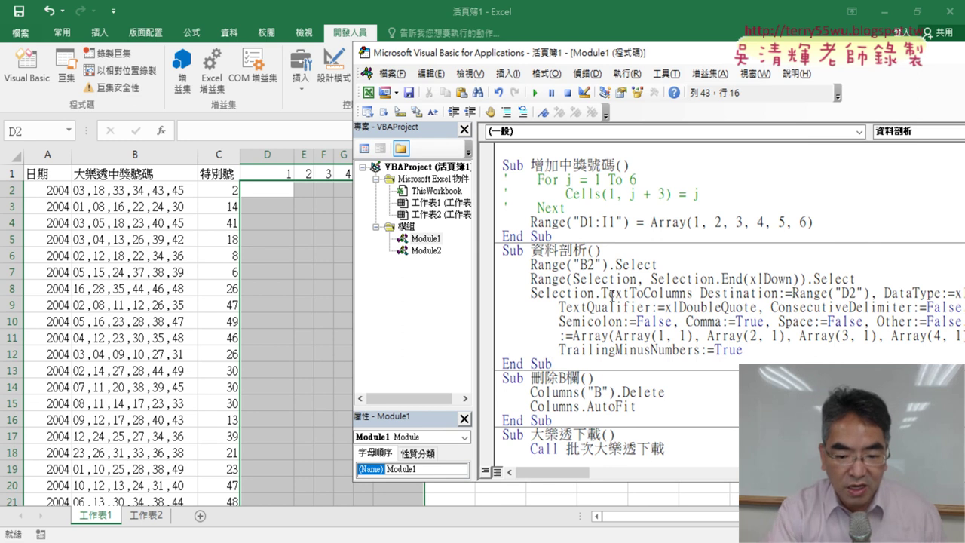
key("F8")
key("F8")
key("F8")
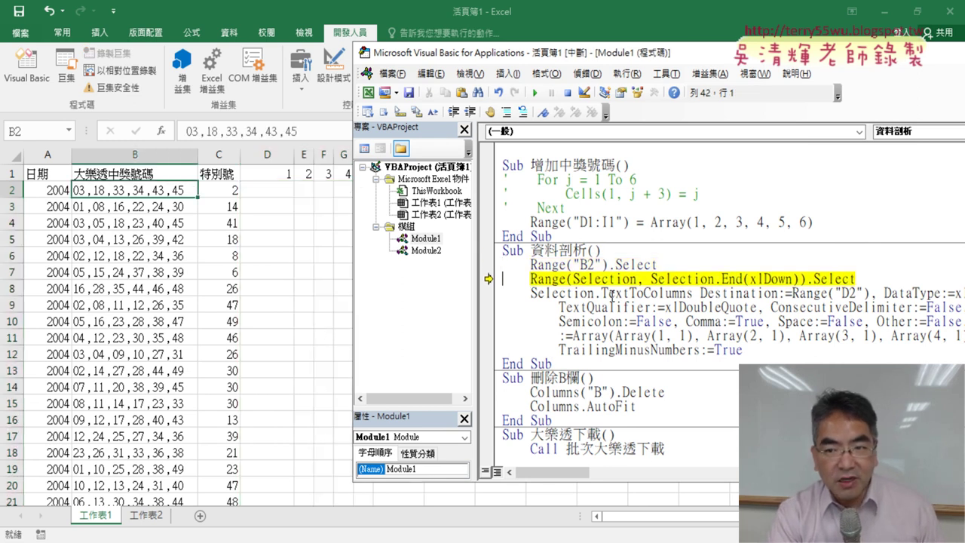
key("F8")
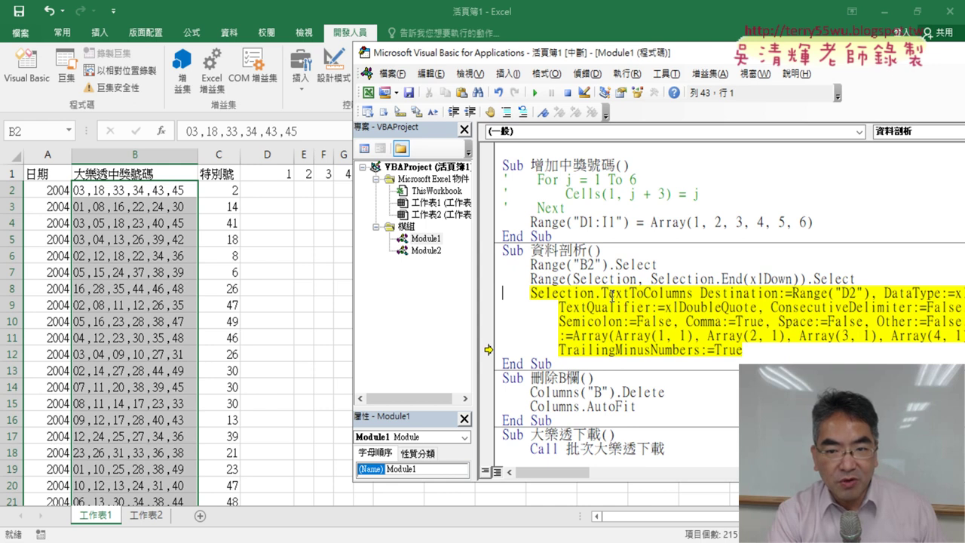
key("F8")
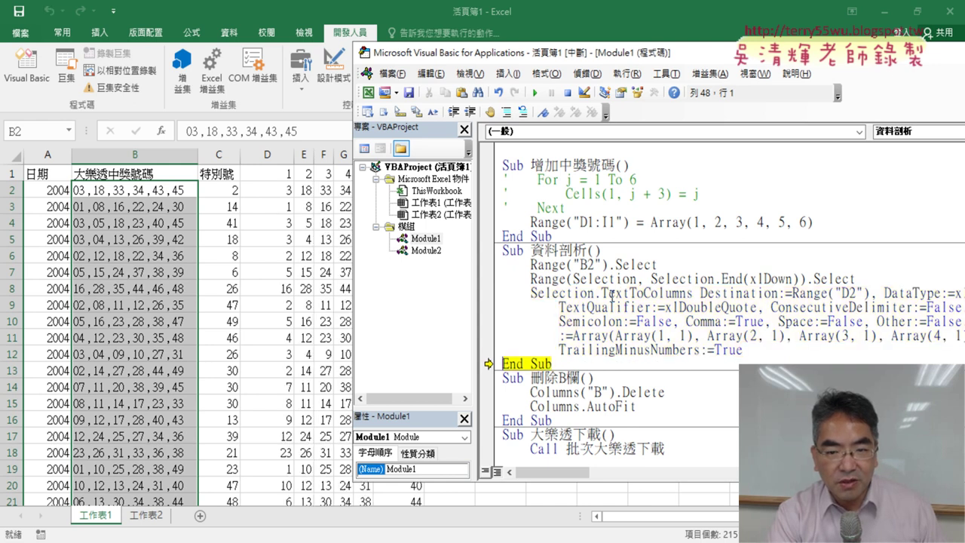
key("F8")
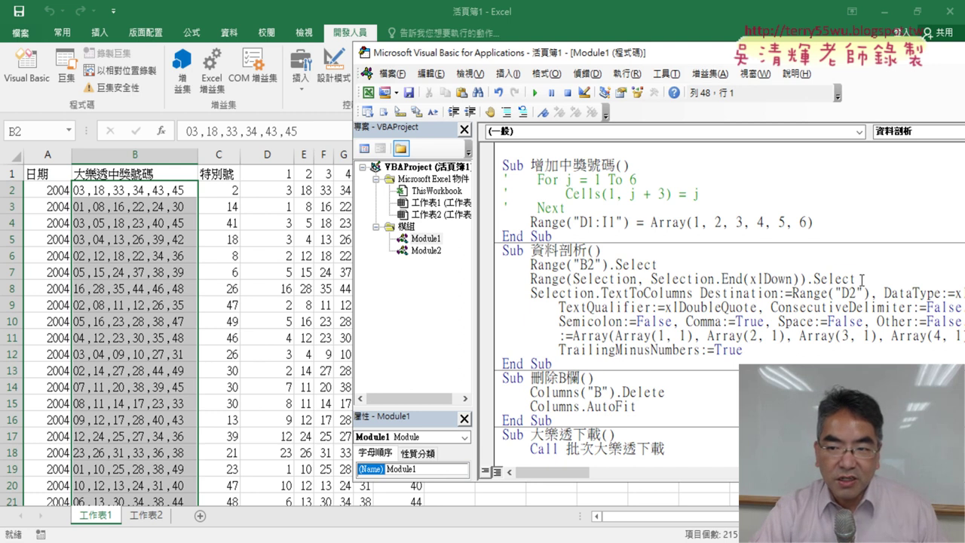
left_click_drag(861, 280, 725, 268)
left_click(647, 257)
double_click(587, 265)
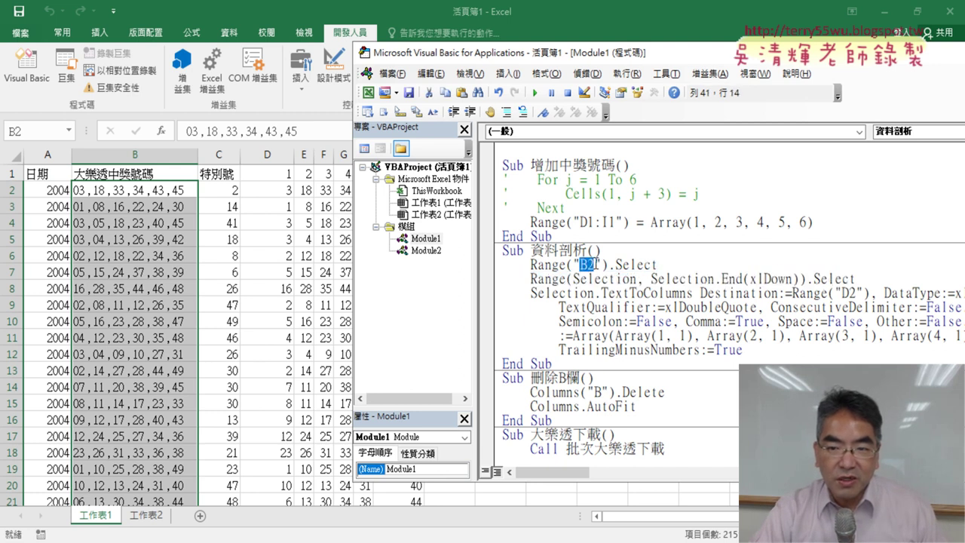
left_click(636, 262)
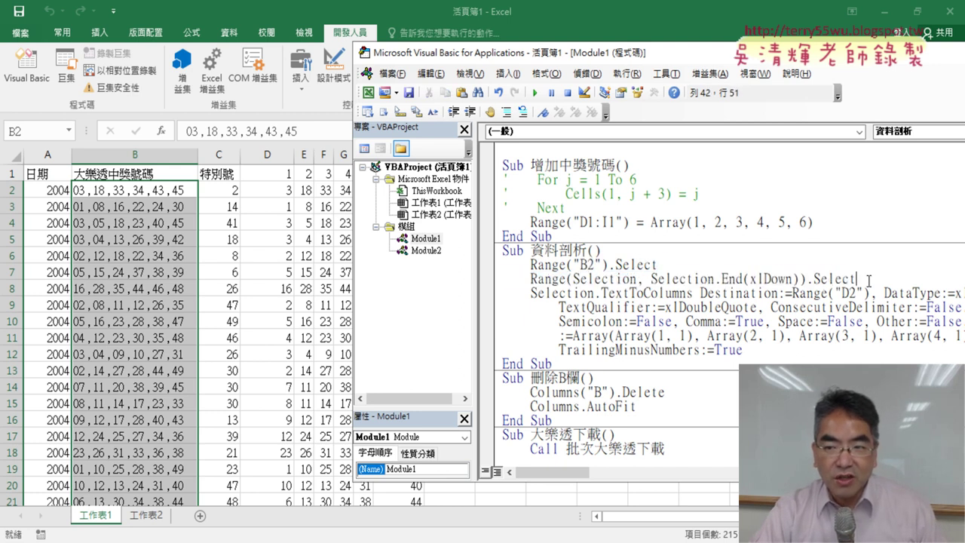
left_click_drag(868, 280, 505, 265)
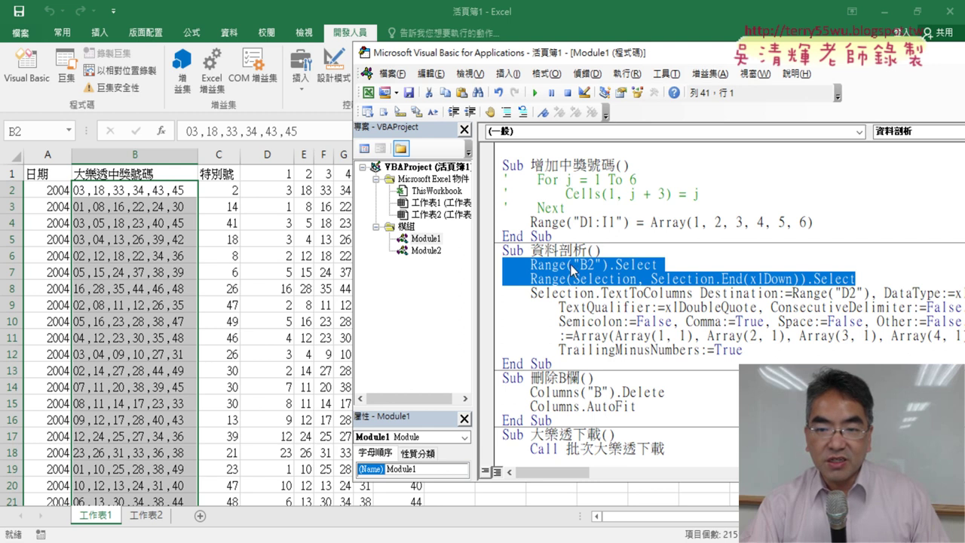
left_click(588, 264)
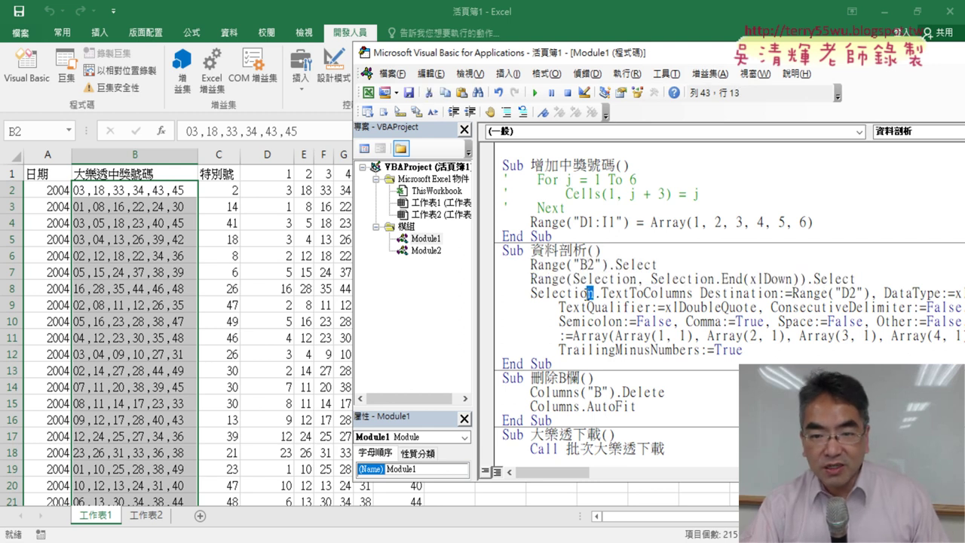
left_click_drag(594, 293, 530, 292)
left_click_drag(608, 264, 538, 265)
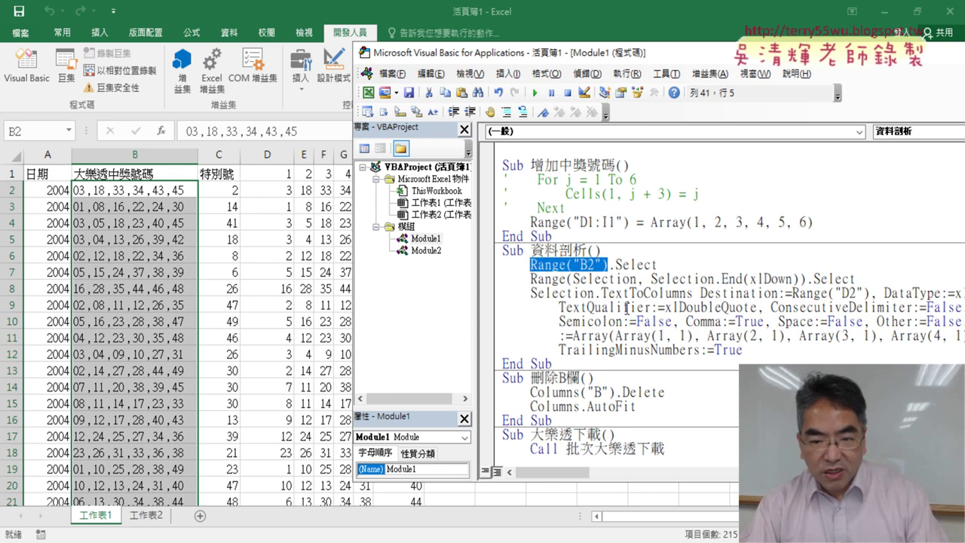
left_click(637, 278)
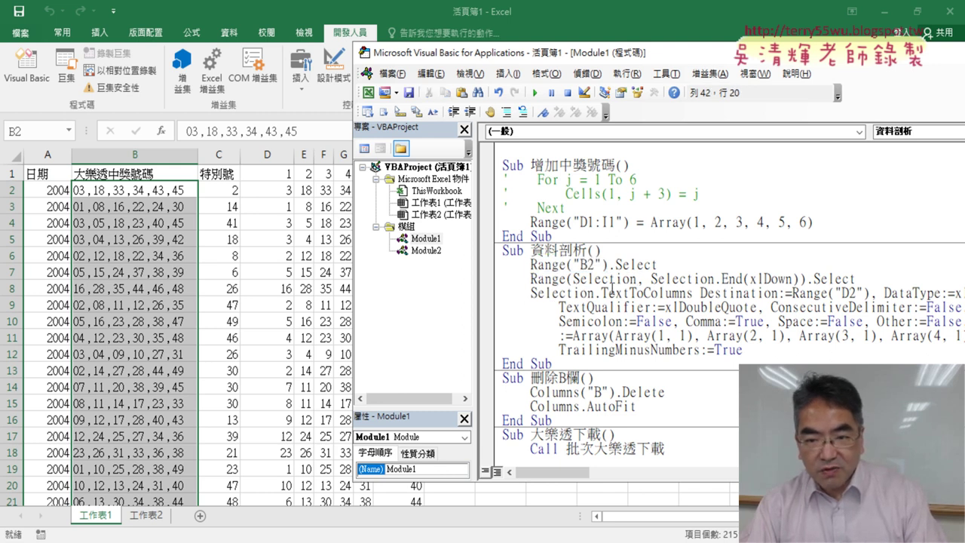
left_click_drag(594, 292, 529, 293)
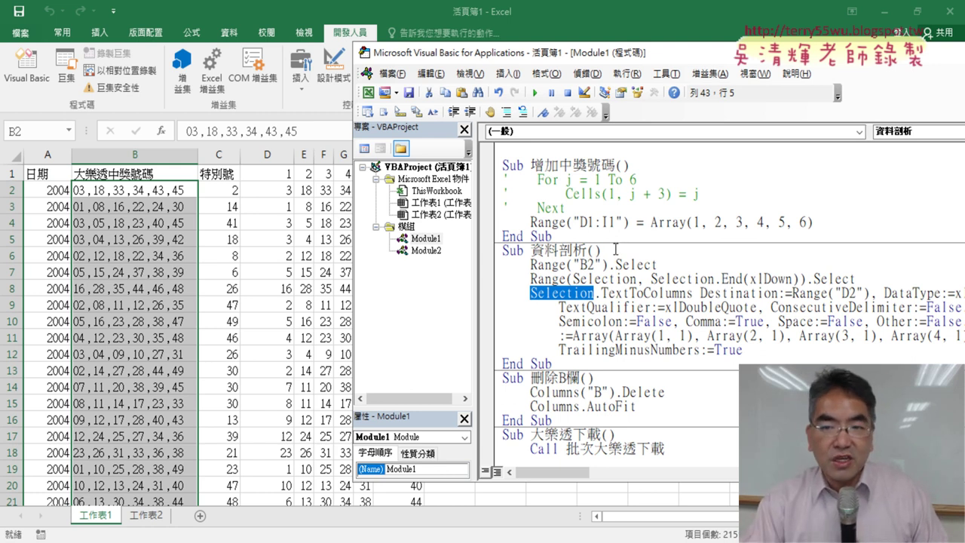
left_click_drag(469, 62, 576, 83)
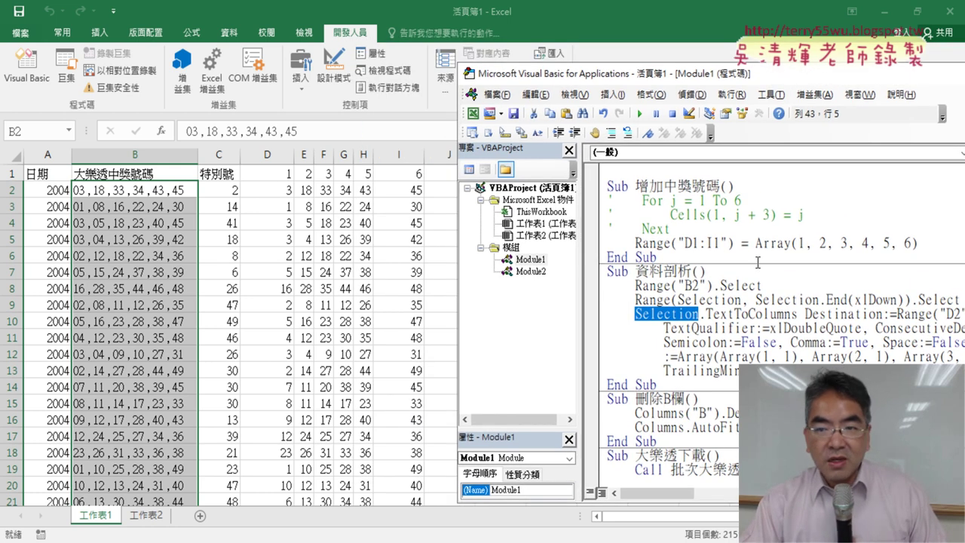
left_click_drag(709, 233, 607, 200)
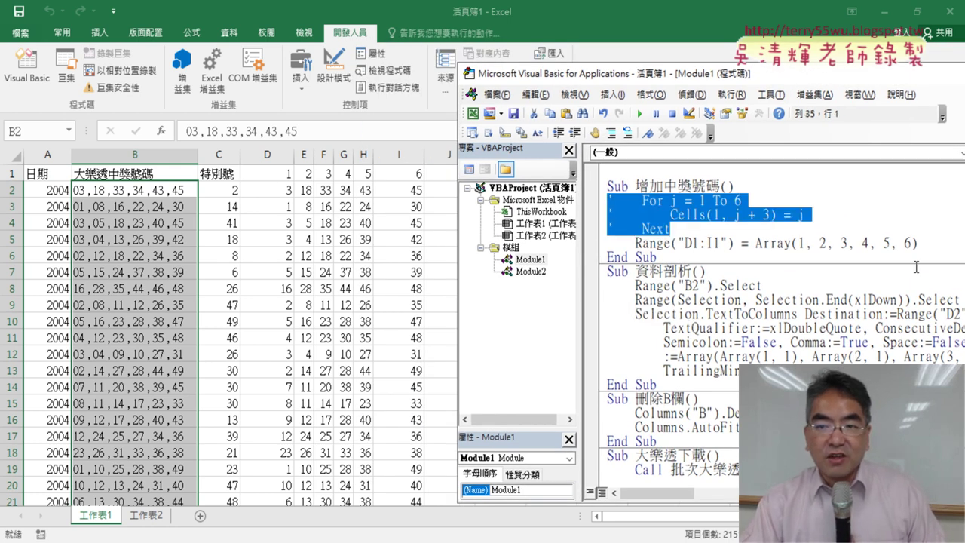
left_click_drag(918, 243, 634, 242)
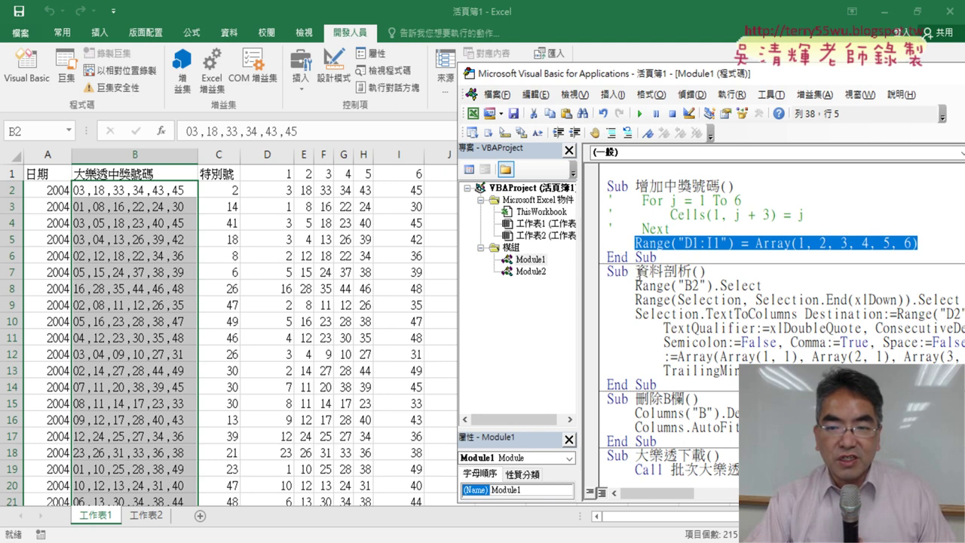
left_click_drag(638, 273, 688, 271)
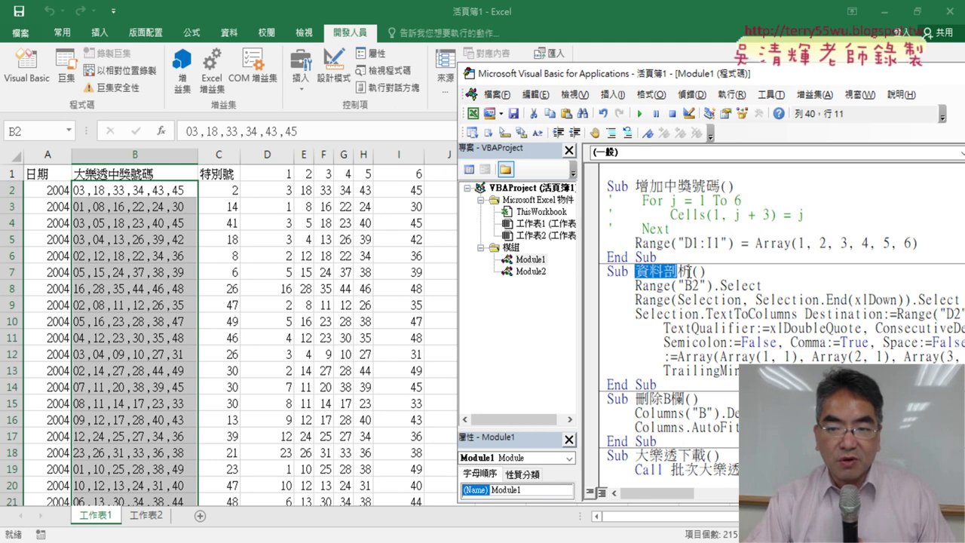